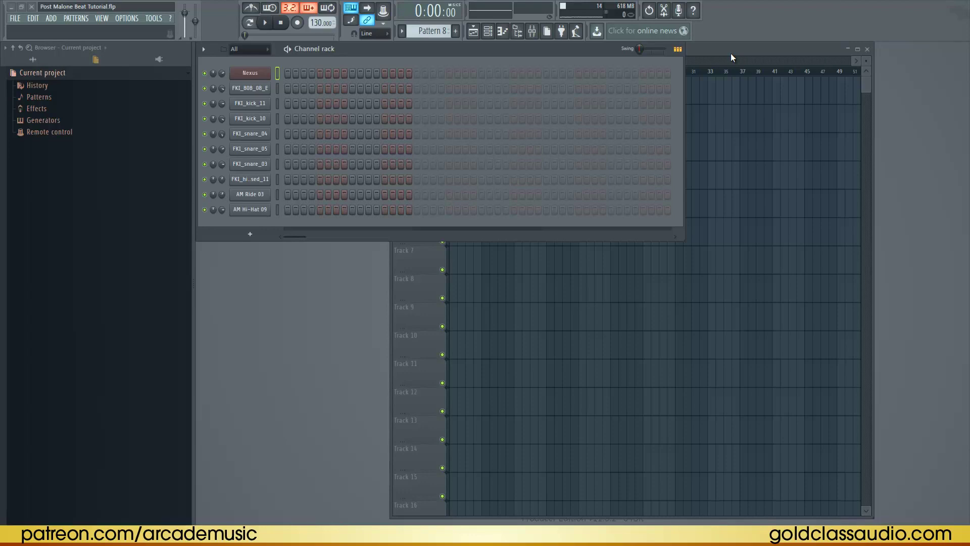
Step: Bring the playlist forward, inspect the SY Chillzone 1 preset's MOD page in Nexus, then close Nexus
left_click(730, 53)
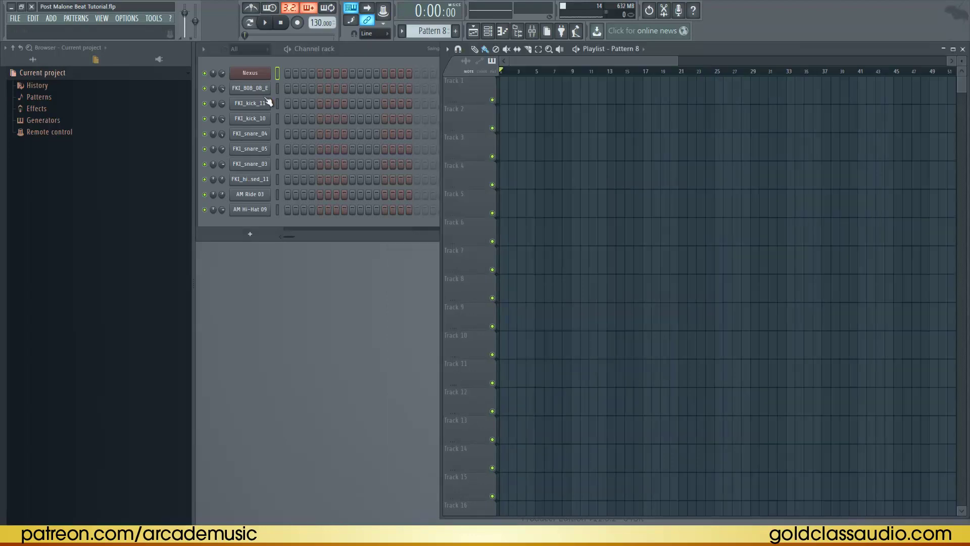
left_click(255, 74)
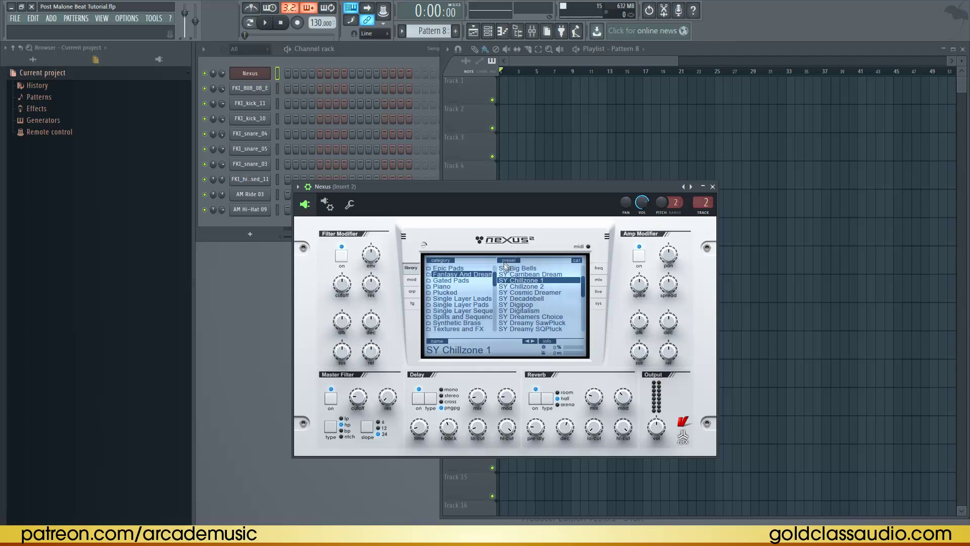
left_click(412, 279)
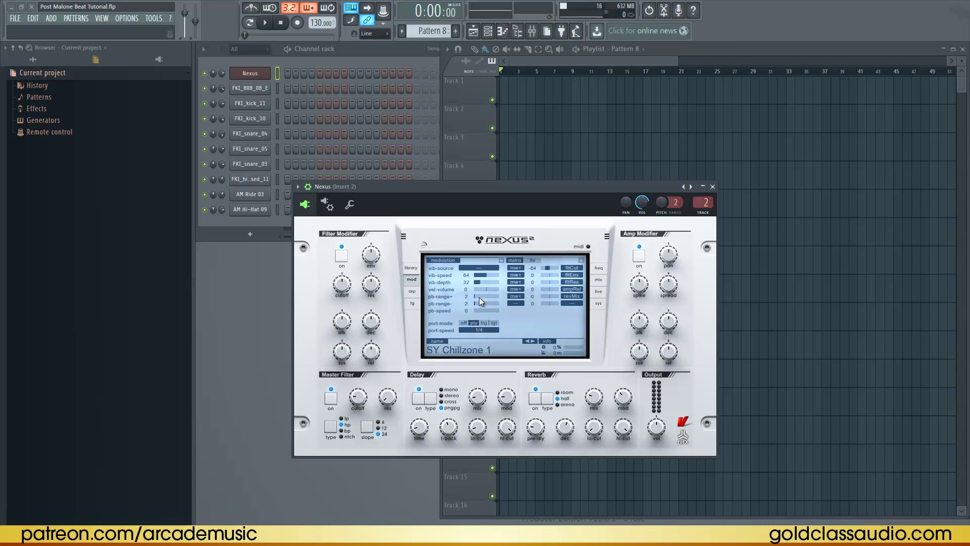
key("Escape")
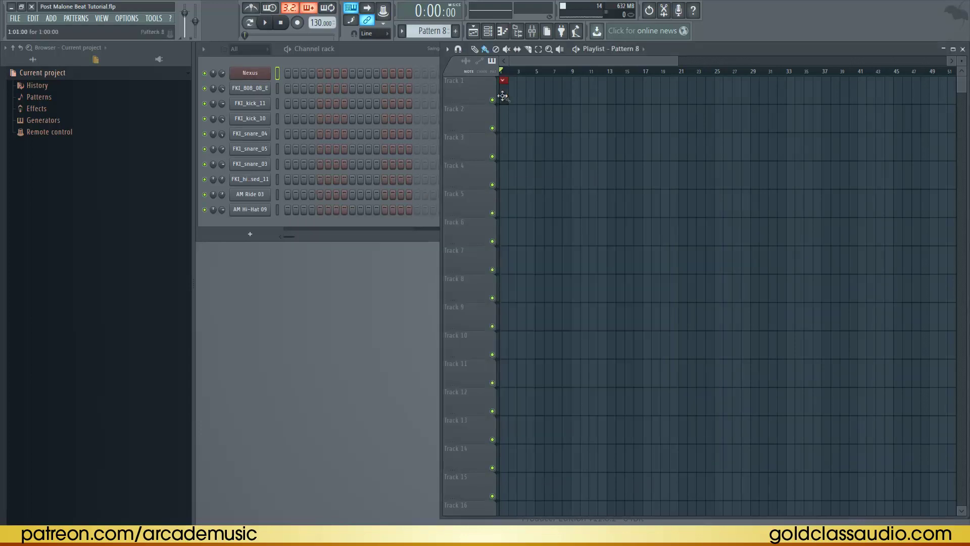
Step: Open the Nexus channel's piano roll and select the Advanced 7sus4 chord stamp
right_click(250, 73)
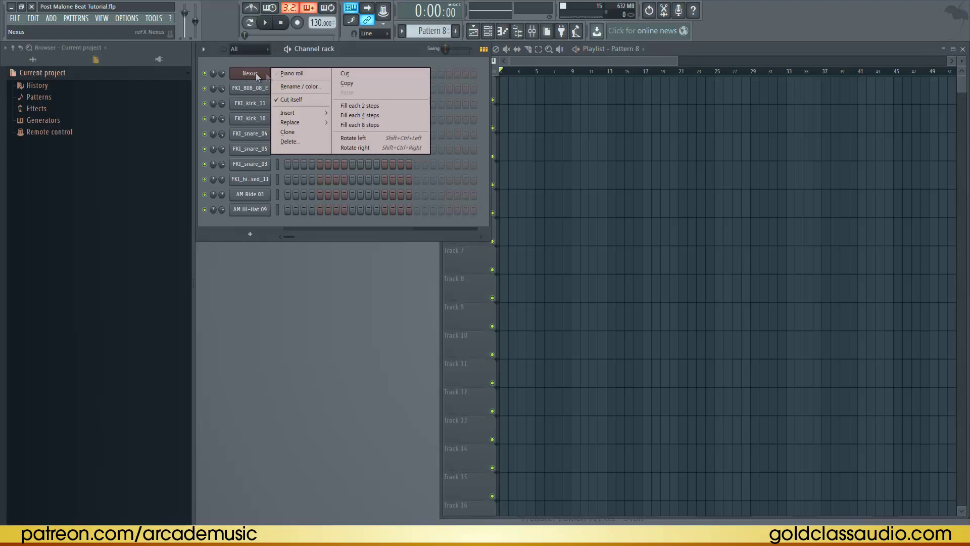
left_click(283, 76)
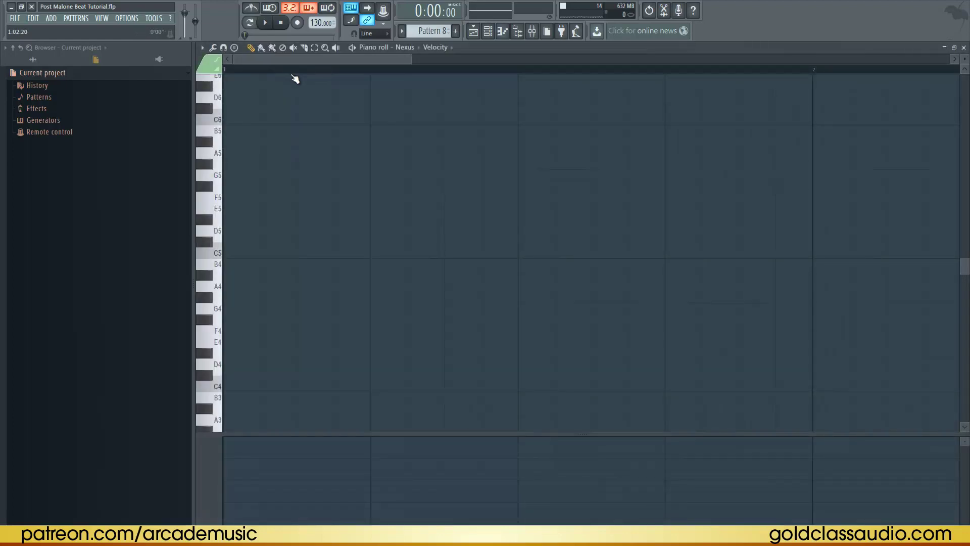
left_click(202, 47)
mouse_move(223, 88)
mouse_move(293, 49)
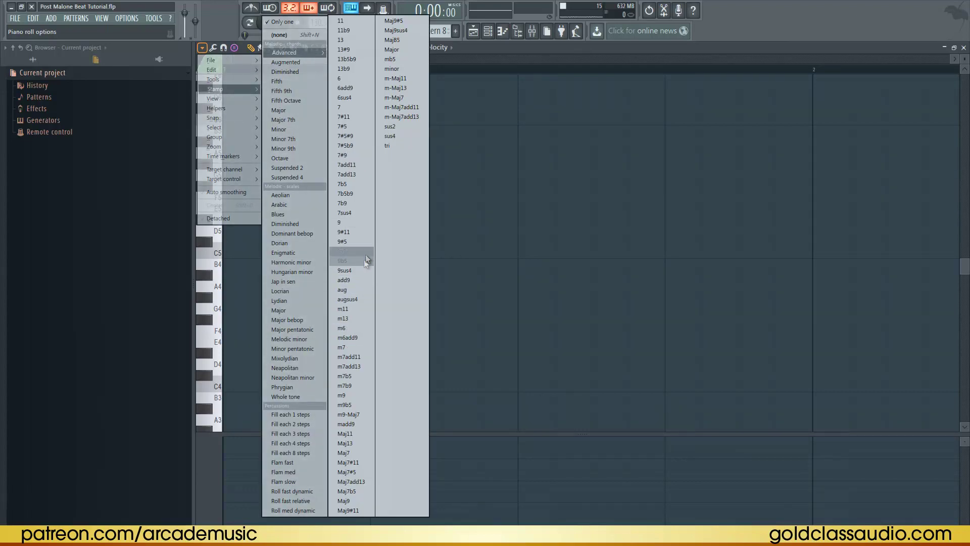
left_click(362, 218)
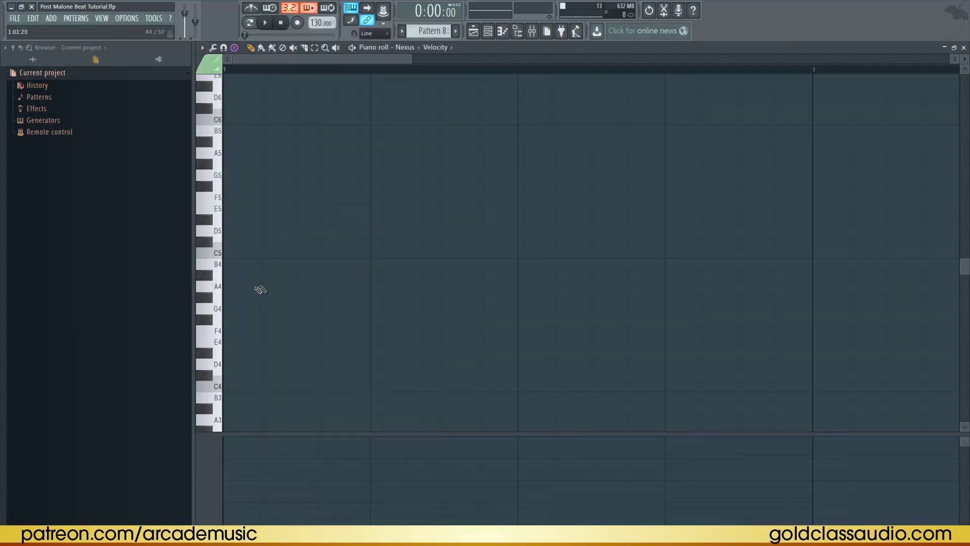
Step: Stamp a C#7sus4 chord (C#5–F#5–G#5–B5) at bar 1 and stretch it to two bars
left_click(233, 247)
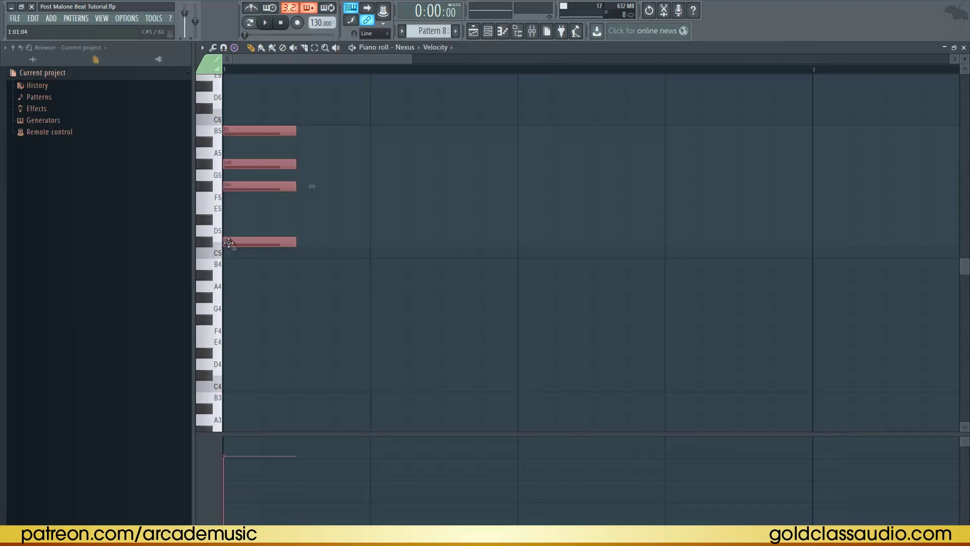
left_click_drag(297, 187, 809, 236)
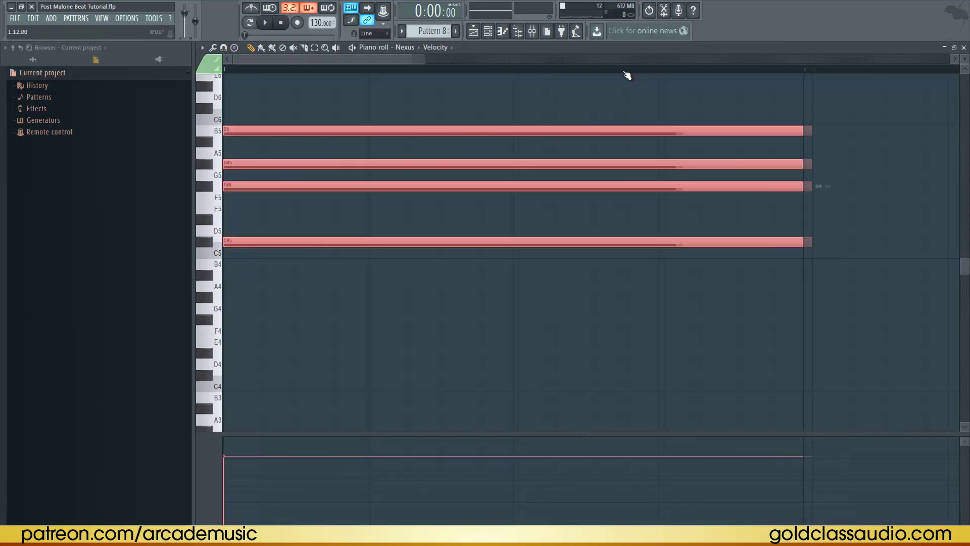
scroll(628, 76, "down", 3)
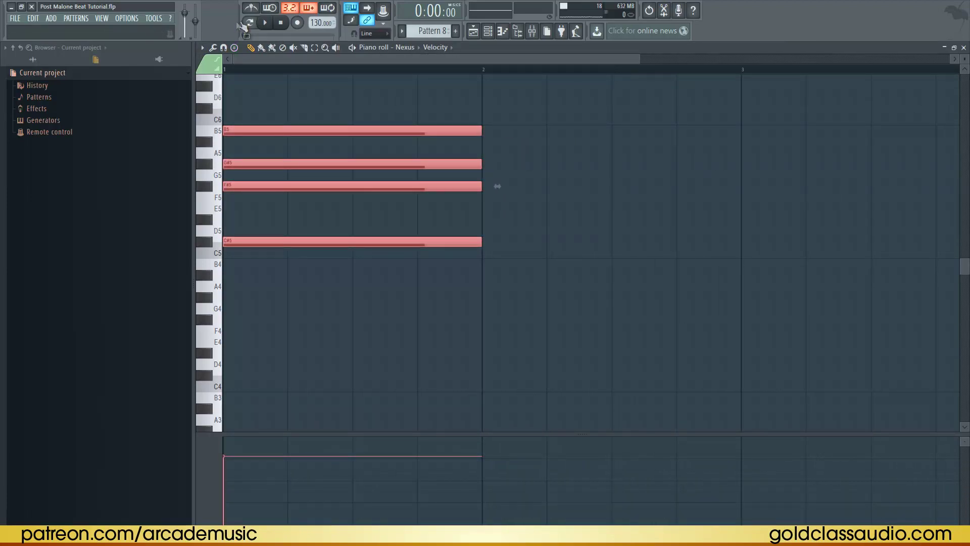
left_click_drag(497, 186, 757, 186)
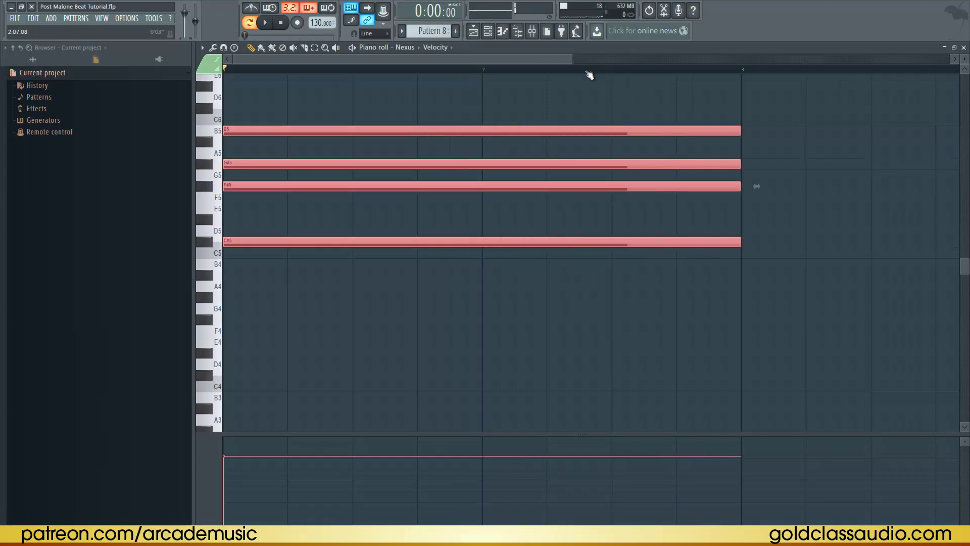
scroll(589, 75, "down", 2)
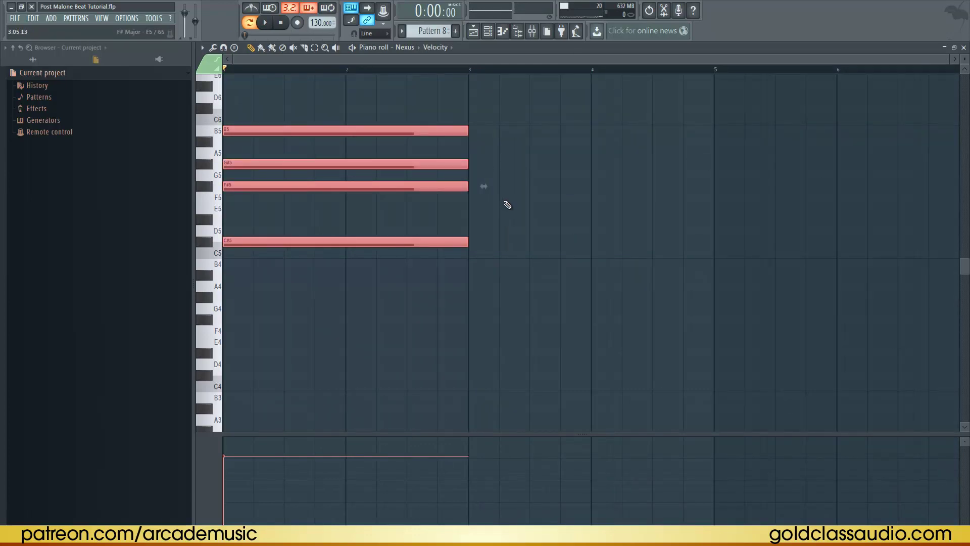
Step: Add a two-bar G#4–B4–D#5–G#5 chord at bar 3 and play both chords back
left_click_drag(470, 287, 469, 297)
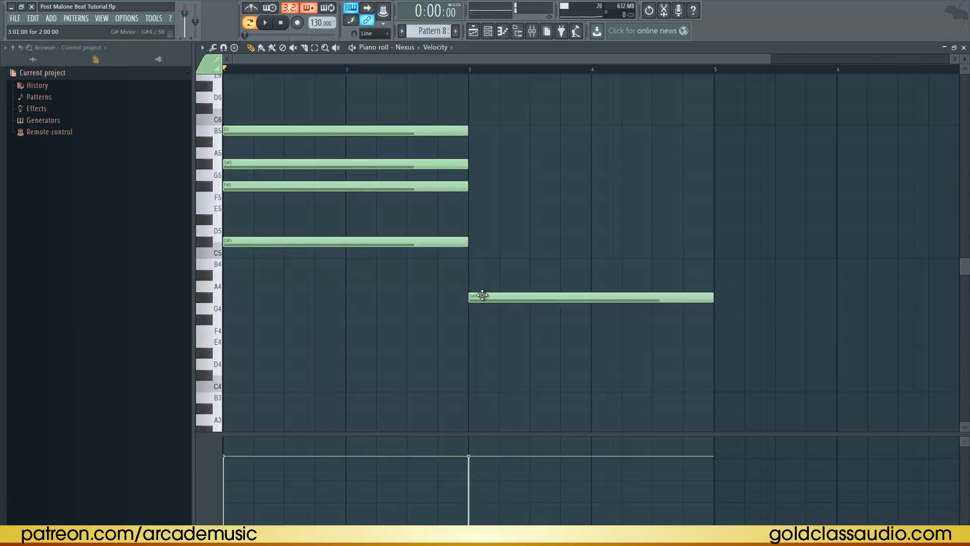
left_click(482, 296)
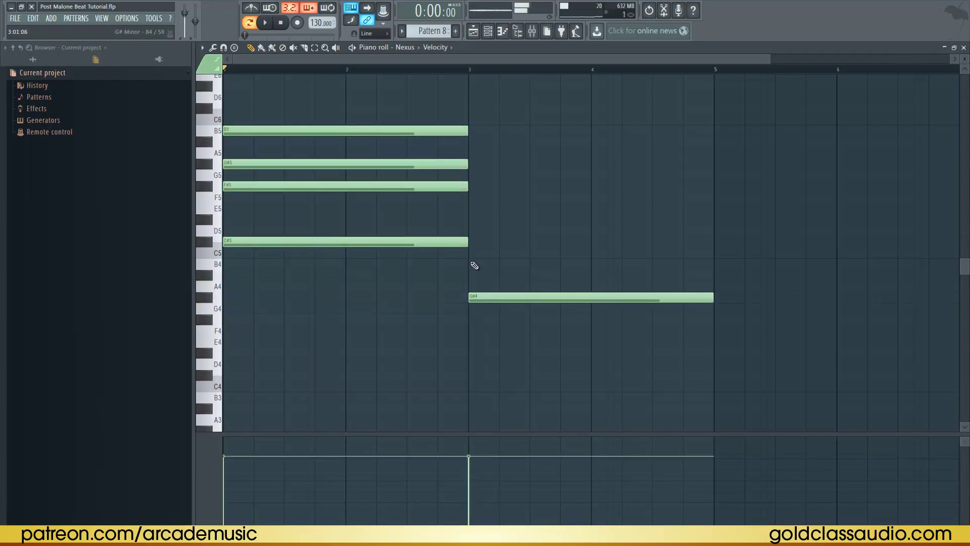
left_click(470, 261)
left_click(478, 218)
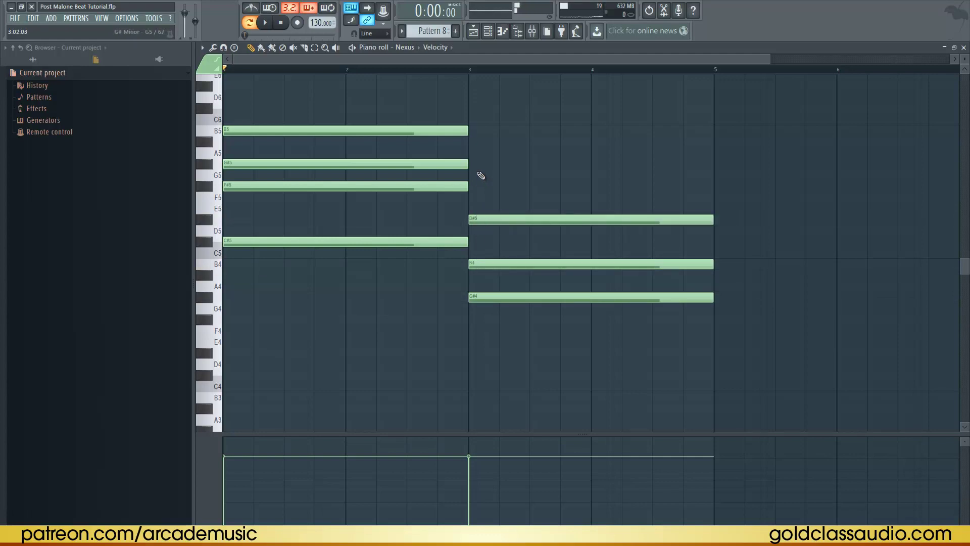
left_click(472, 164)
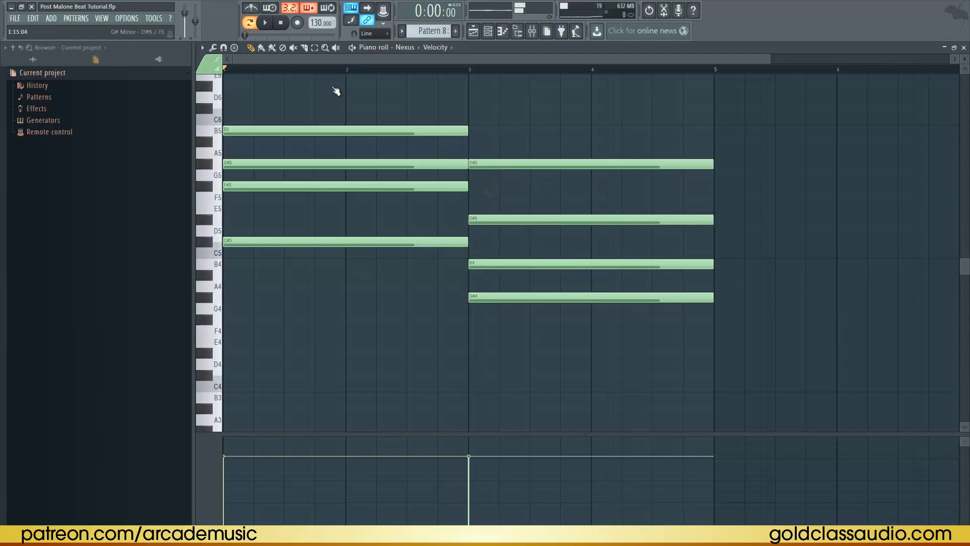
left_click(265, 23)
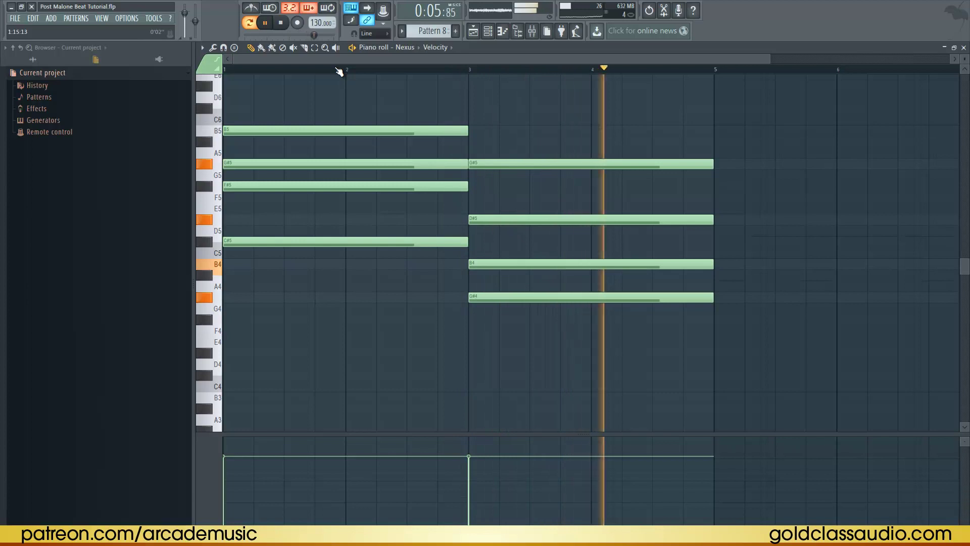
key("space")
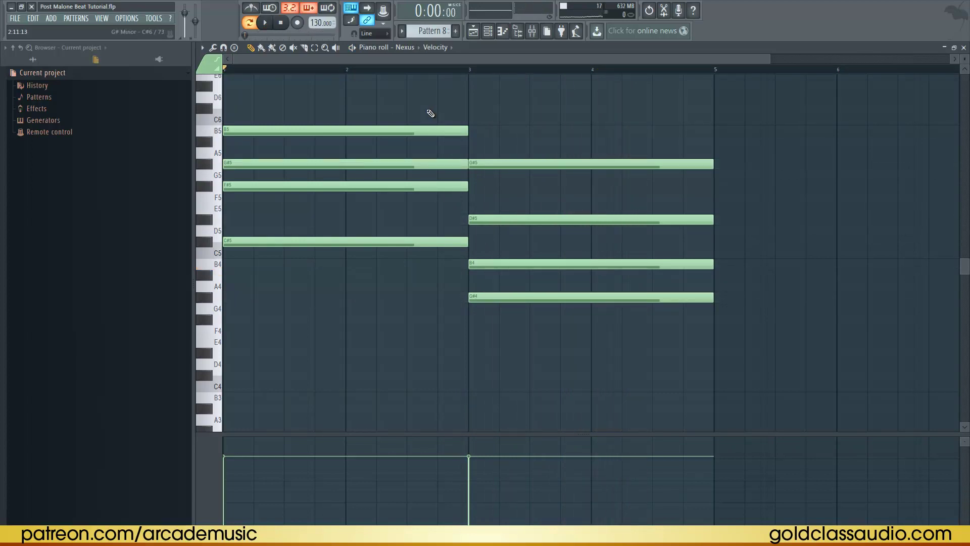
Step: Set the chord stamp back to none and paint four Pattern 8 clips along Track 1
left_click(202, 48)
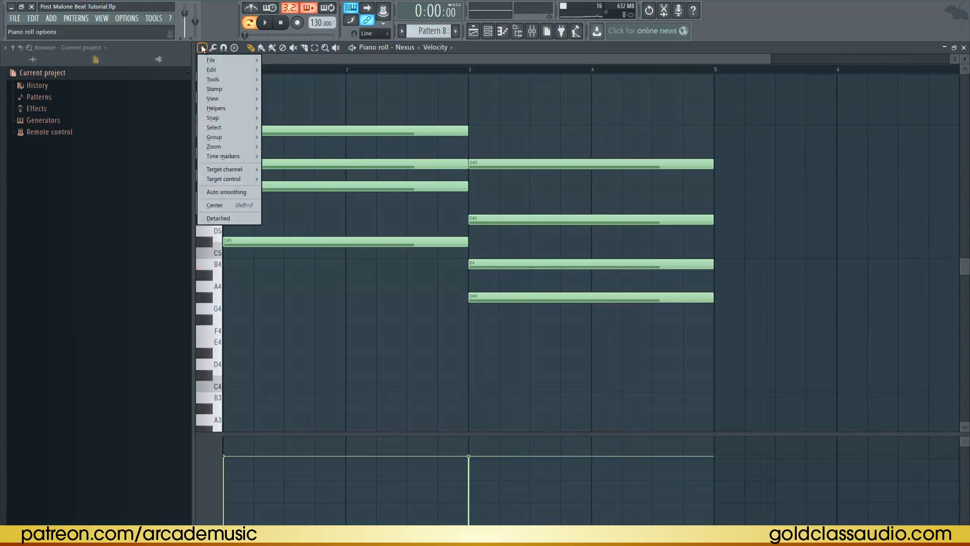
left_click(536, 57)
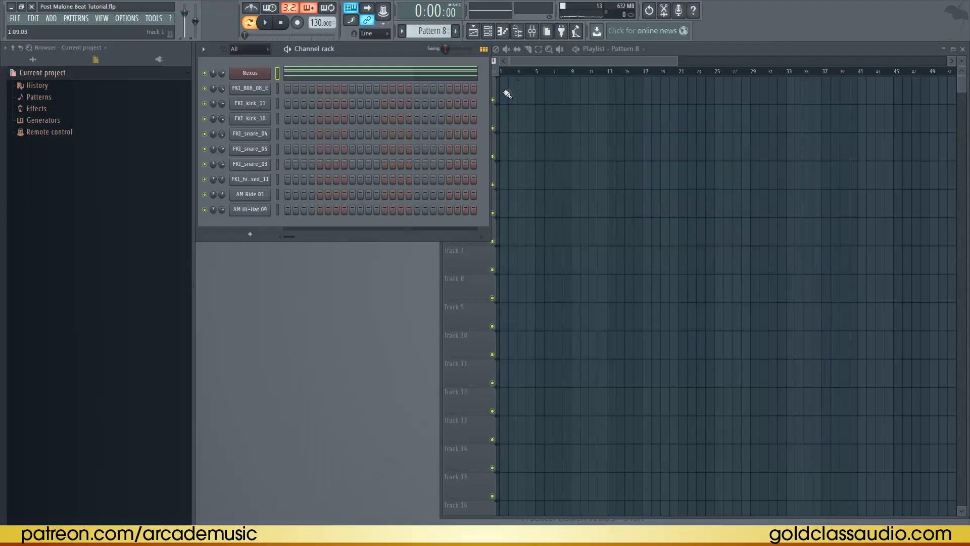
left_click_drag(505, 91, 632, 91)
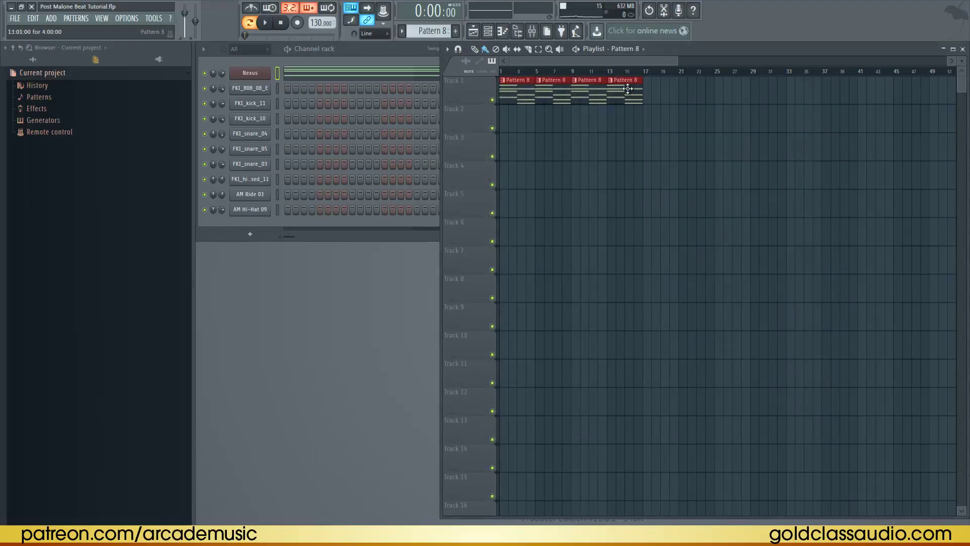
Step: Create a new empty Pattern 10 with F4 and select the FKI_808_08_E channel
key("F4")
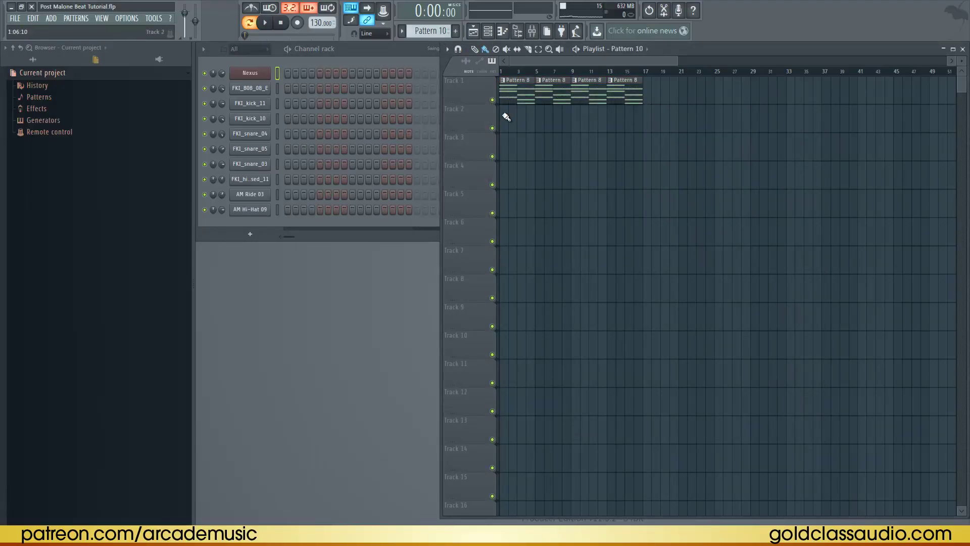
left_click(263, 90)
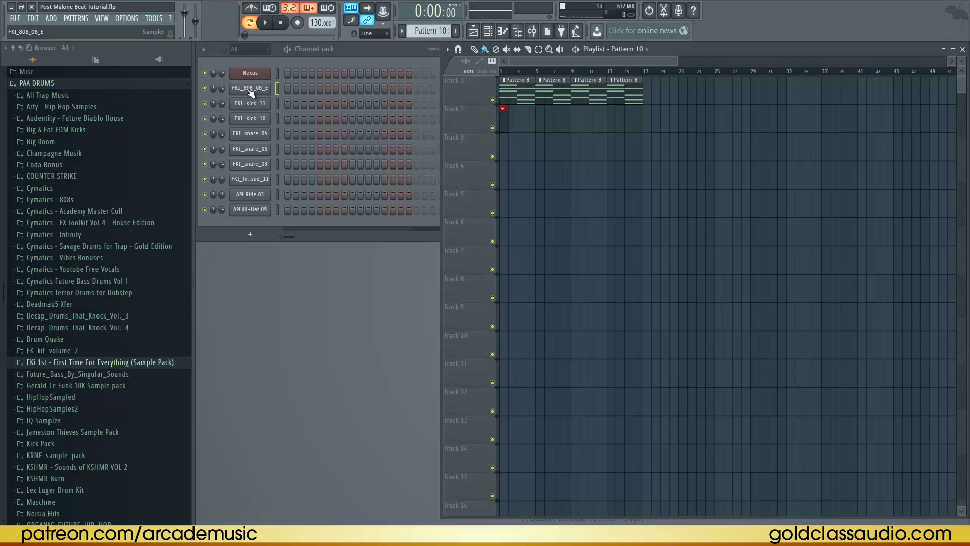
Step: Audition the FKI_808_08_E sample, then set its polyphony to Max 1 with Porta enabled
left_click(252, 93)
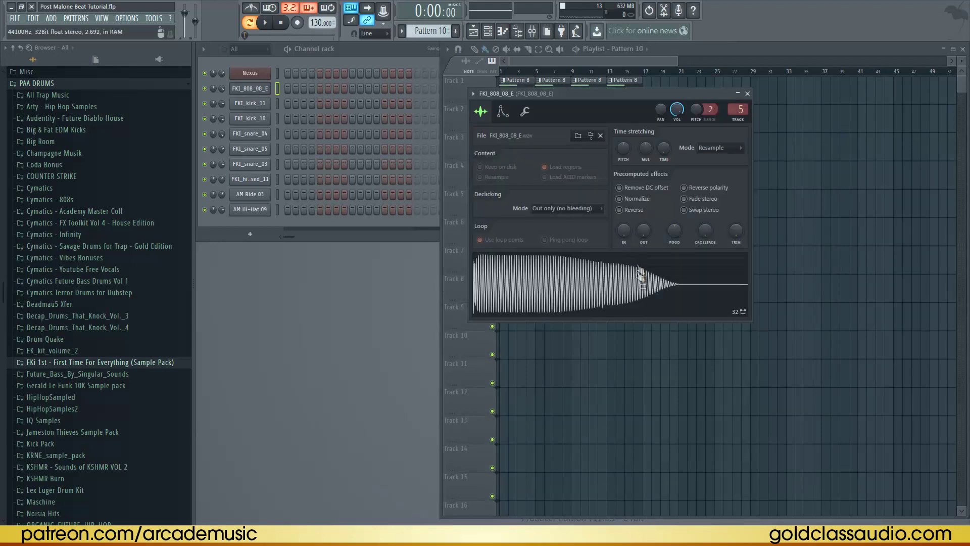
left_click(631, 287)
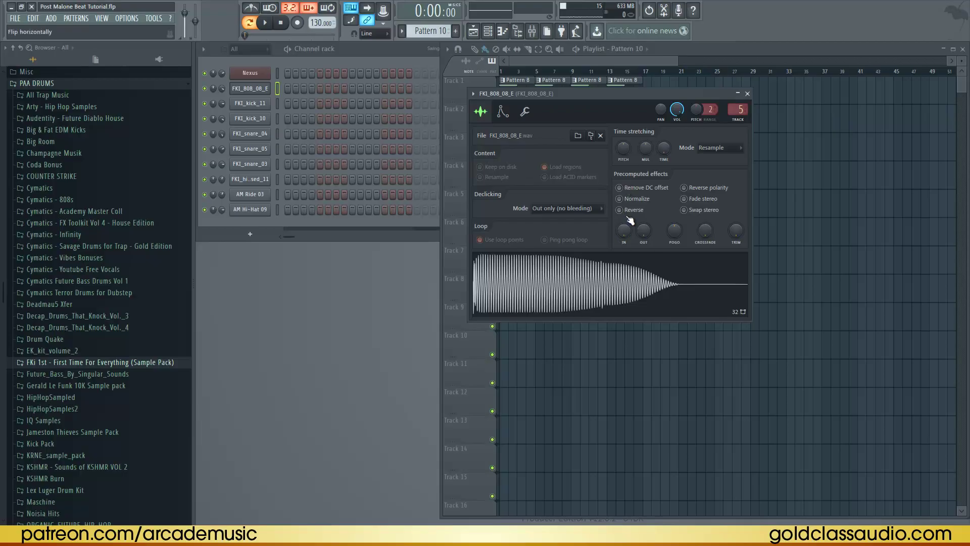
left_click(605, 286)
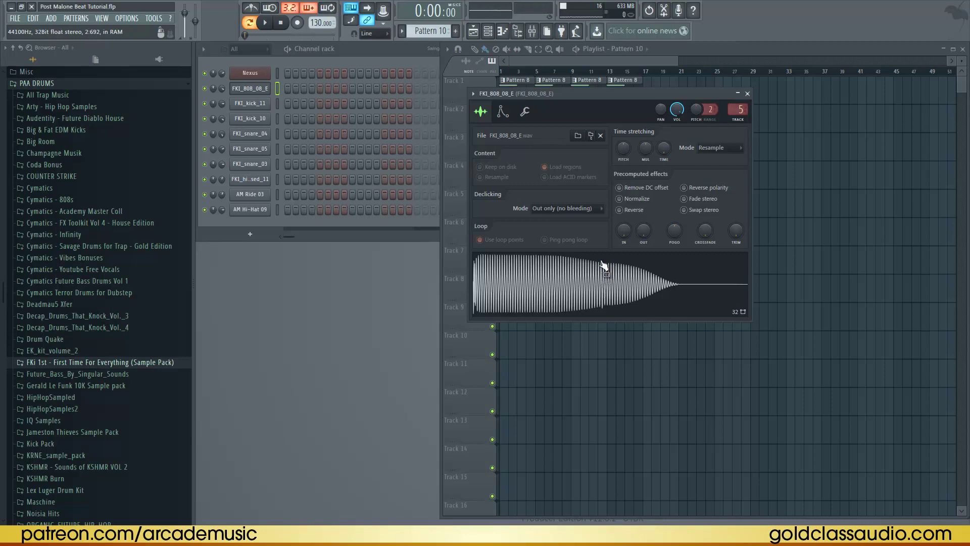
left_click(525, 111)
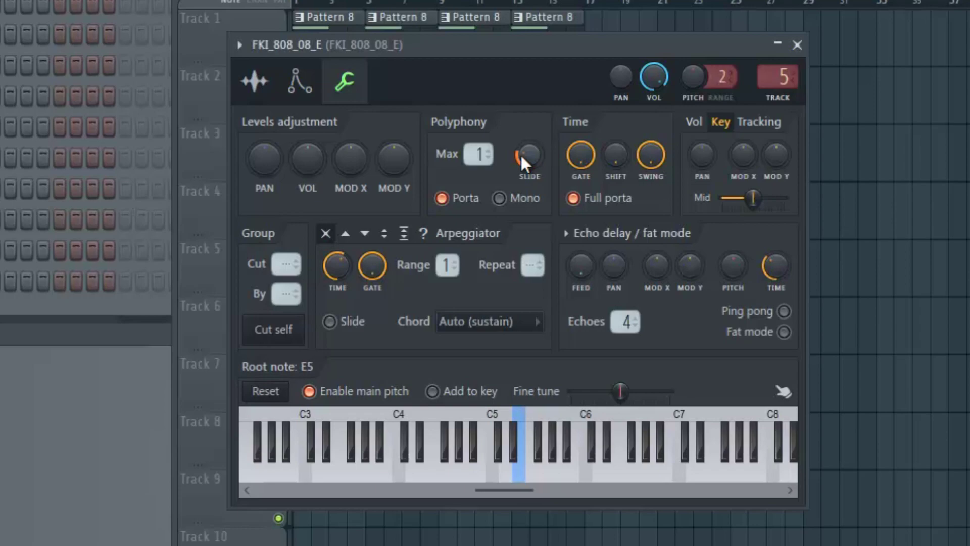
Step: Set the 808 sample's root note to E5 in its channel settings
left_click(266, 89)
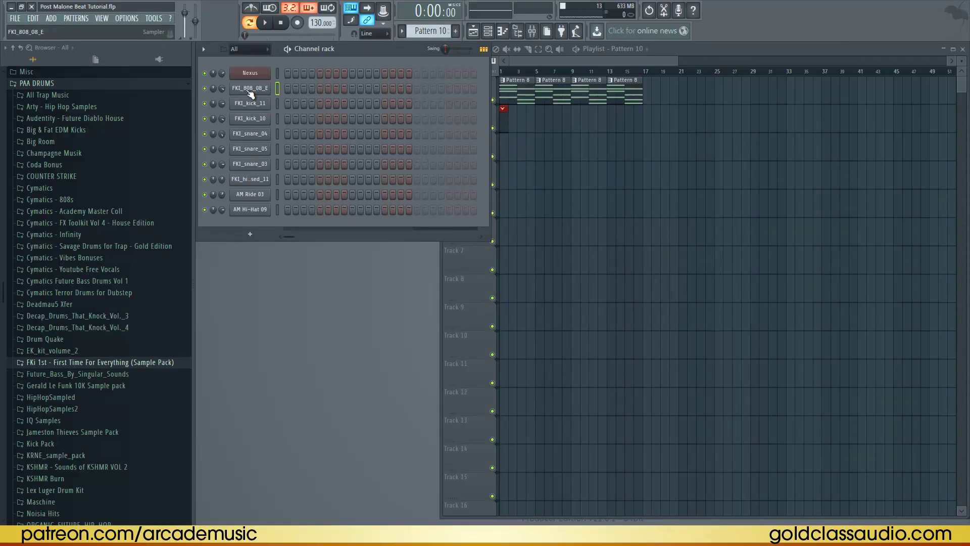
left_click(255, 91)
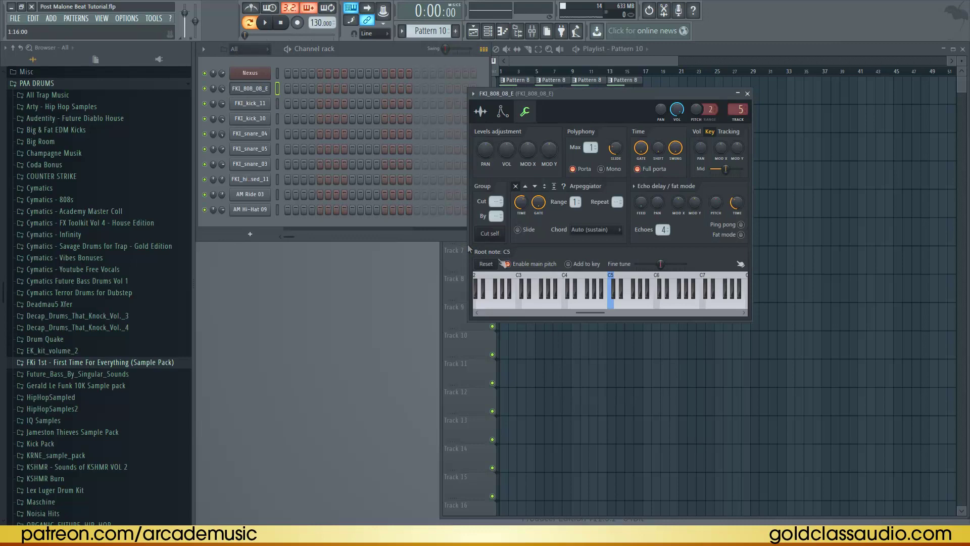
right_click(624, 288)
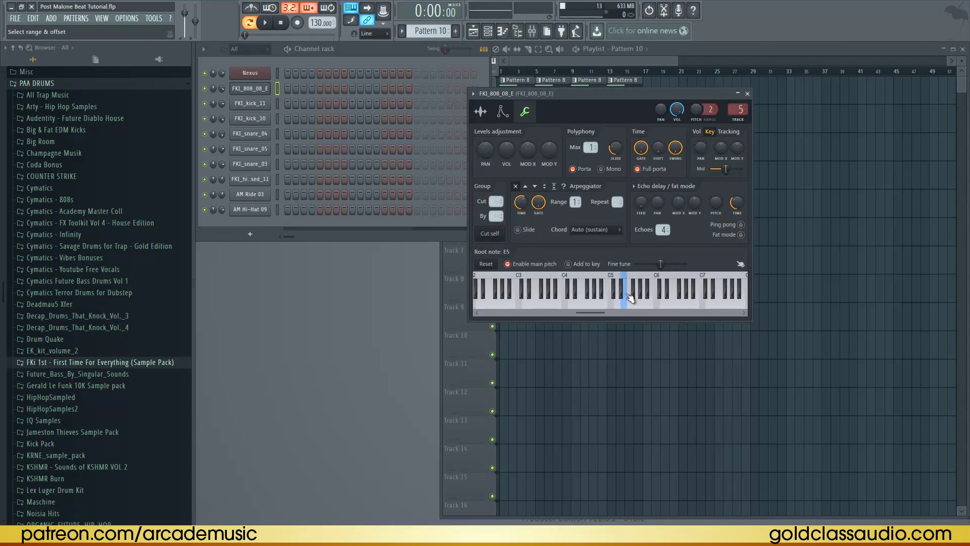
left_click(748, 94)
Step: Open the 808 channel's piano roll and place a long C#5 note at bar 1
right_click(259, 86)
left_click(286, 86)
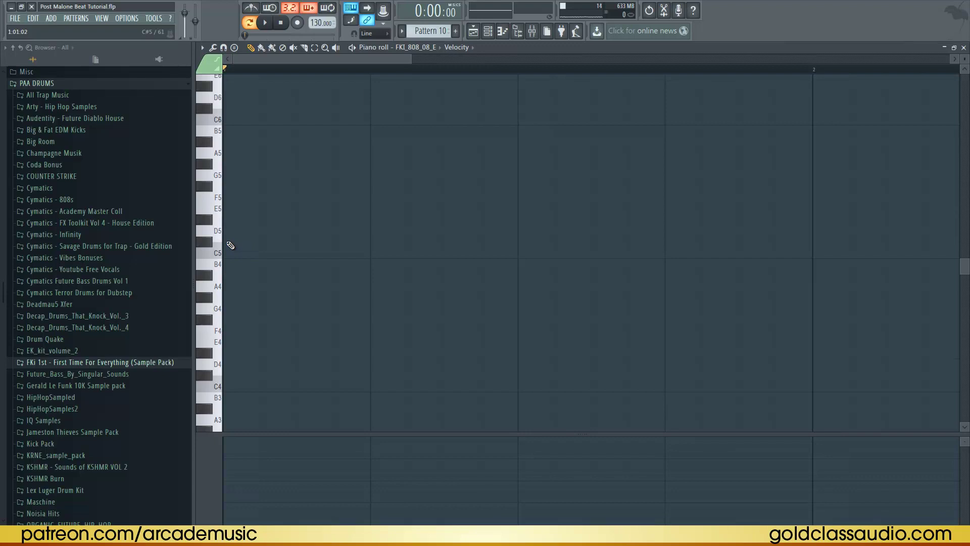
left_click(230, 245)
Step: Turn on the metronome and adjust the second C#5 808 note to end at bar 3
scroll(284, 75, "down", 2)
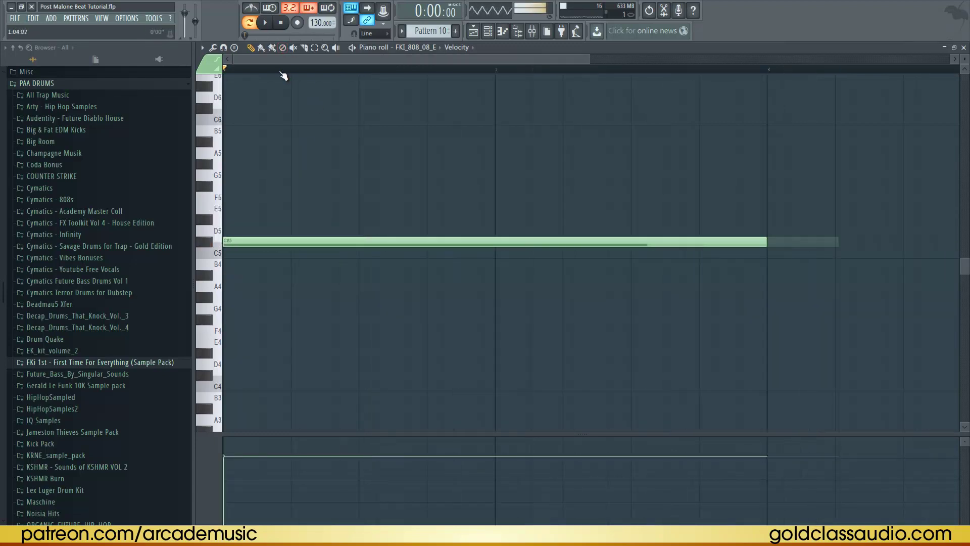
scroll(284, 76, "down", 3)
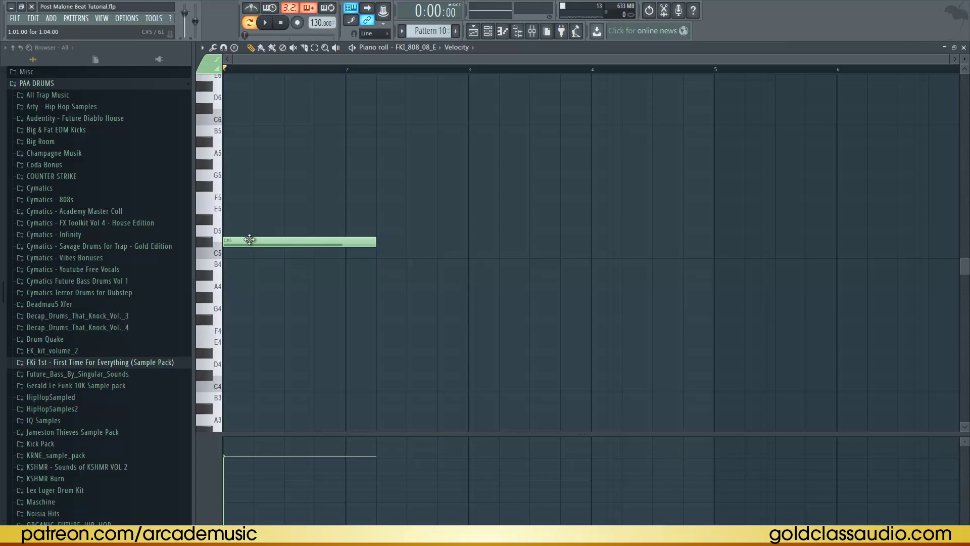
left_click(252, 9)
key("space")
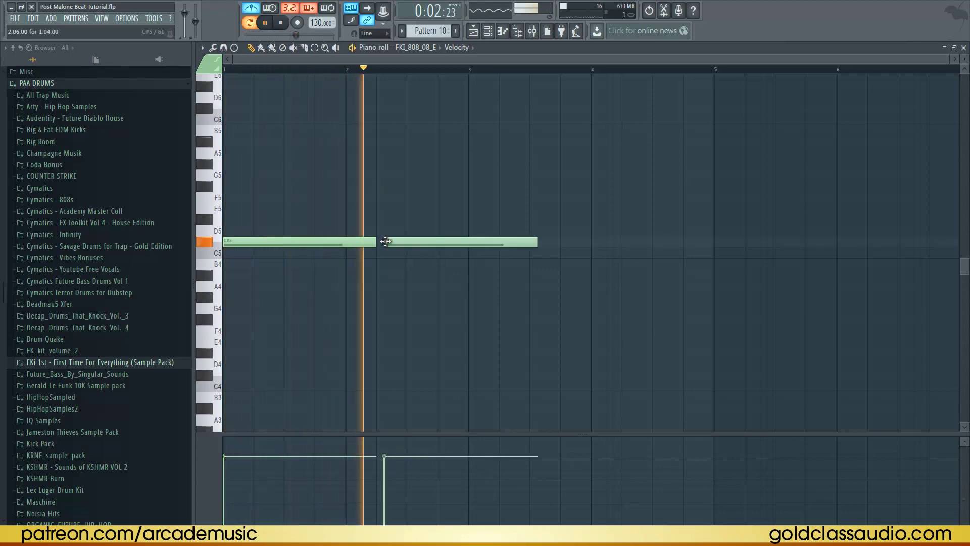
left_click_drag(385, 241, 378, 241)
left_click_drag(527, 242, 464, 241)
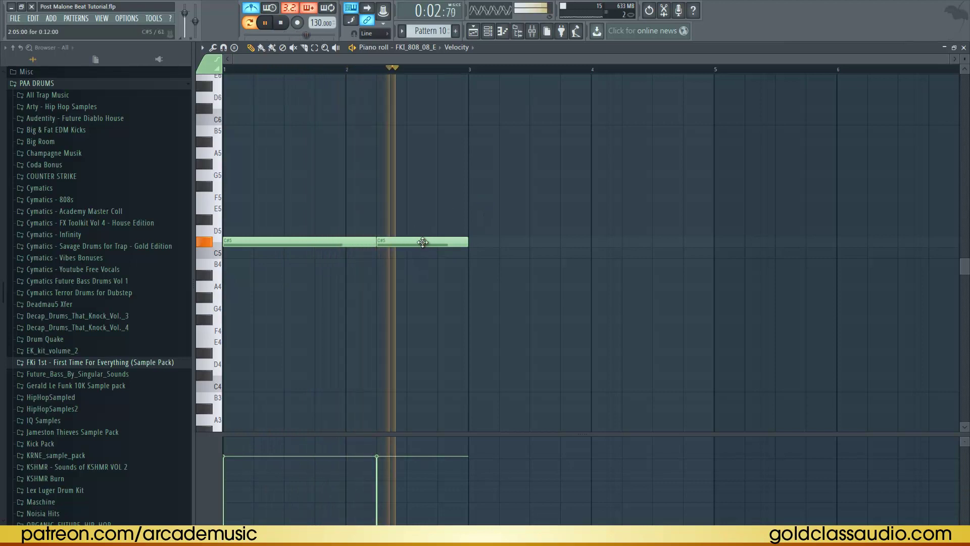
key("space")
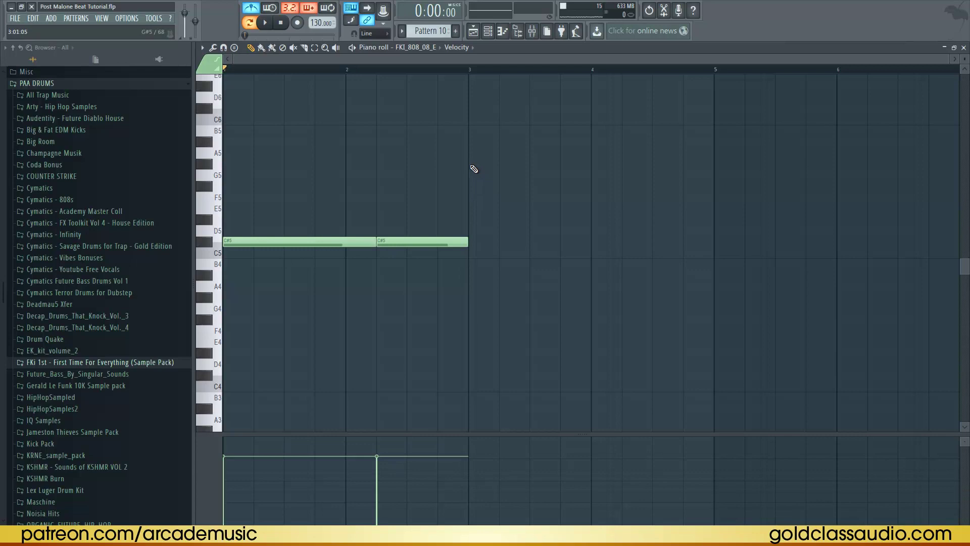
Step: Add G#5 808 notes at bar 3 and three short G#5 notes in bar 4, auditioning them
left_click(473, 164)
key("space")
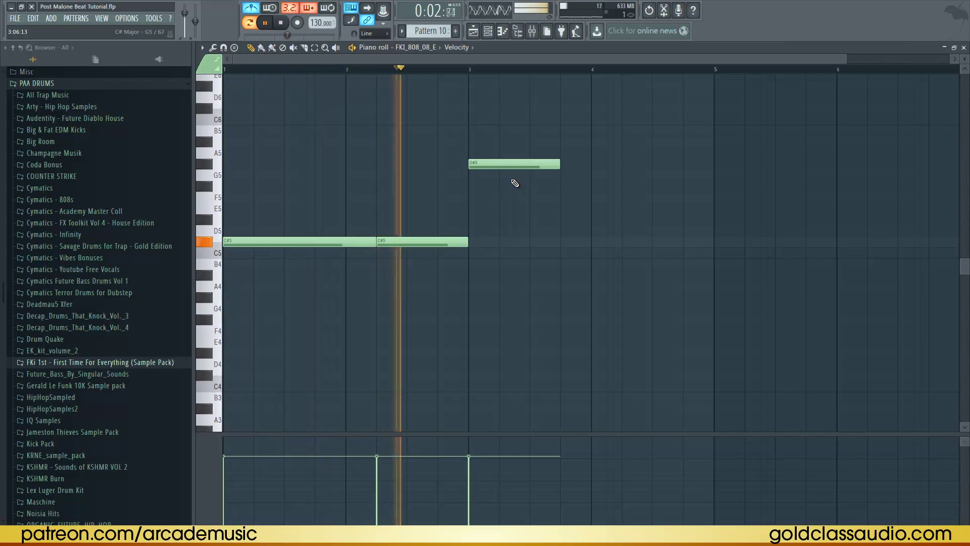
left_click(624, 165)
key("space")
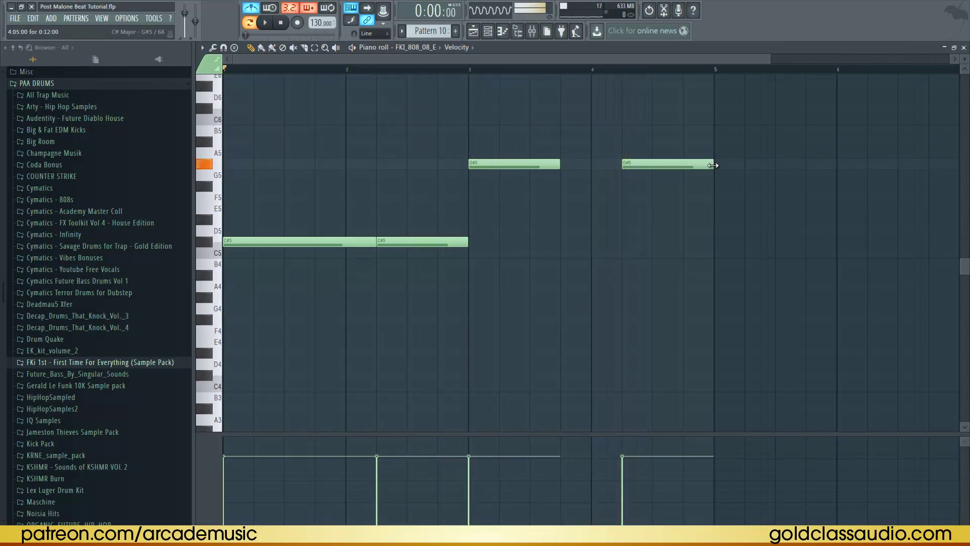
mouse_move(713, 165)
left_mouse_down()
mouse_move(667, 165)
mouse_move(699, 164)
left_mouse_up()
left_click(676, 166)
key("space")
left_click(705, 164)
key("space")
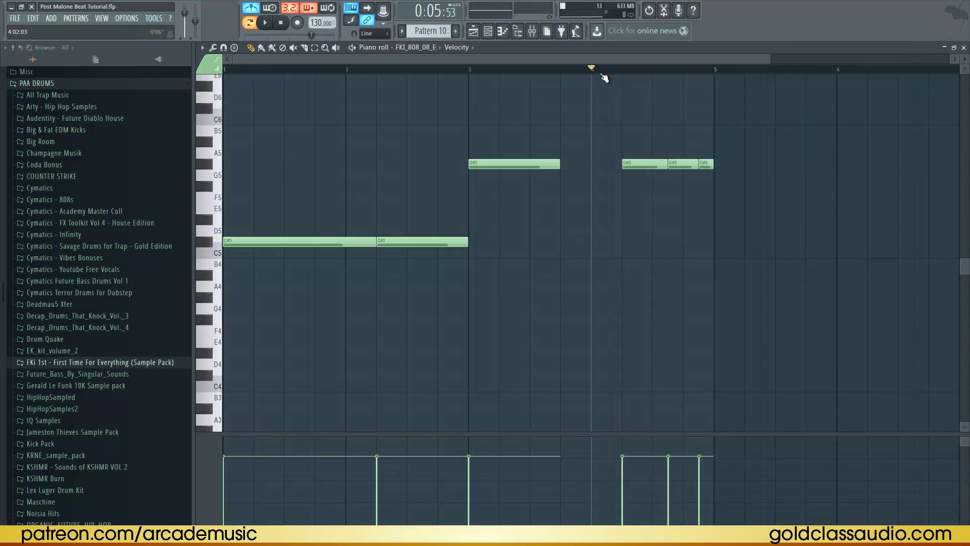
left_click_drag(614, 71, 623, 71)
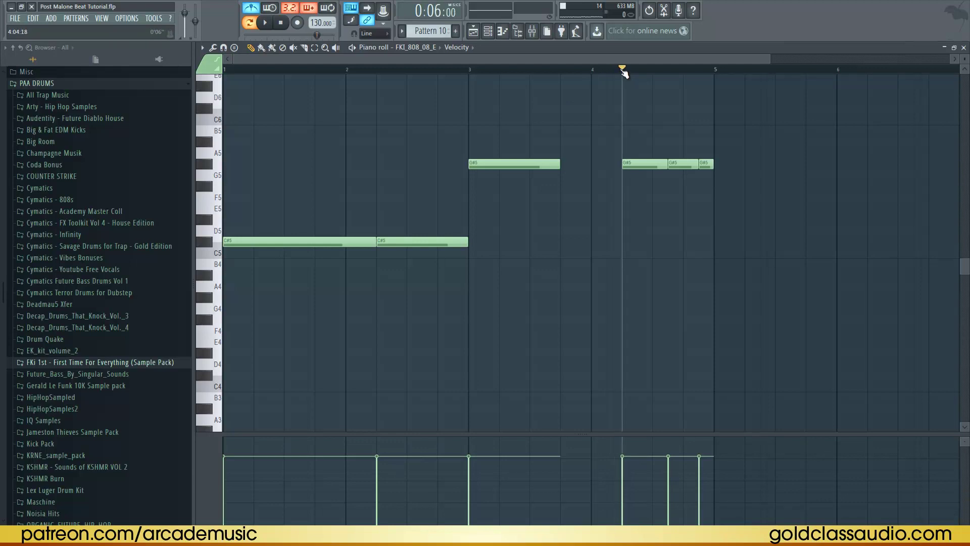
key("space")
scroll(655, 143, "down", 3)
key("space")
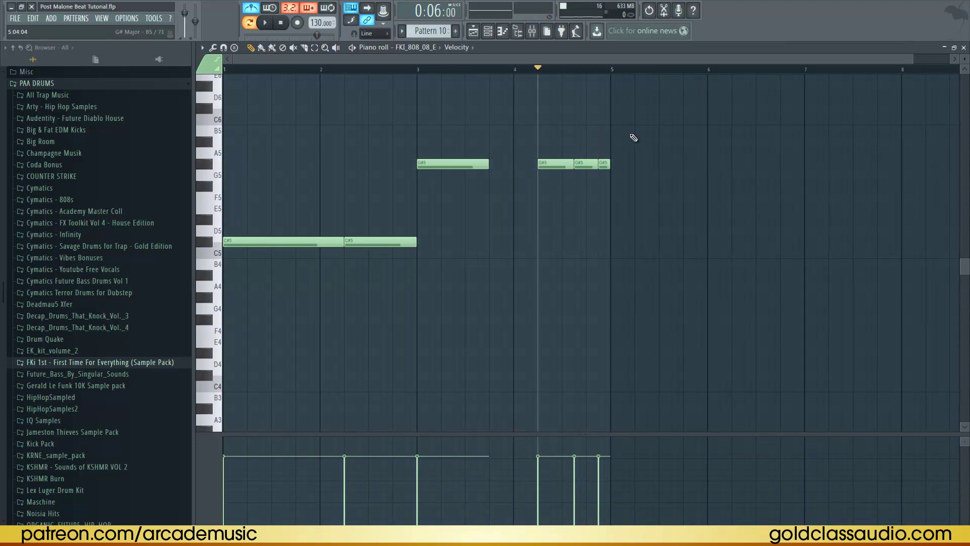
Step: Duplicate the whole bassline with Ctrl+B and raise three repeated G#5 notes to D#6
left_click_drag(650, 104, 293, 345)
key("ctrl+b")
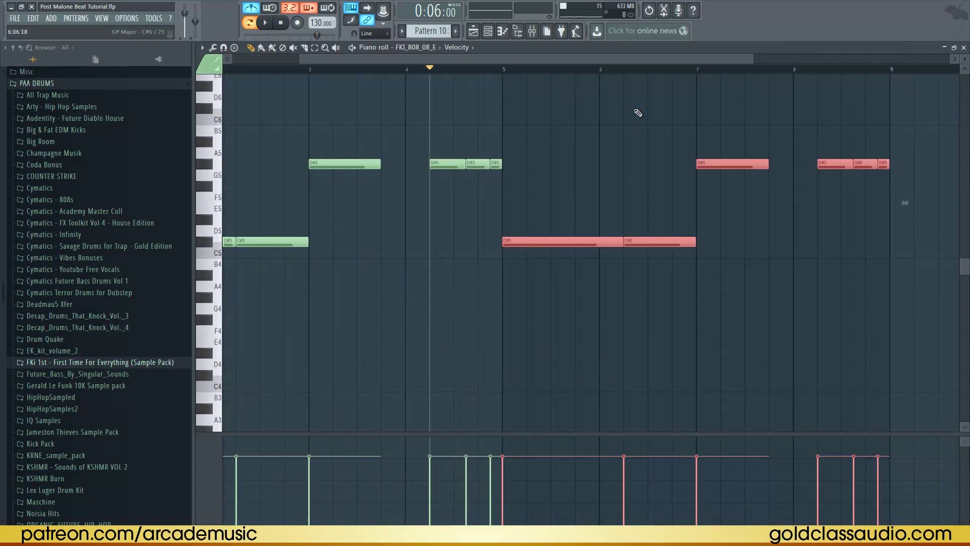
left_click_drag(576, 56, 508, 65)
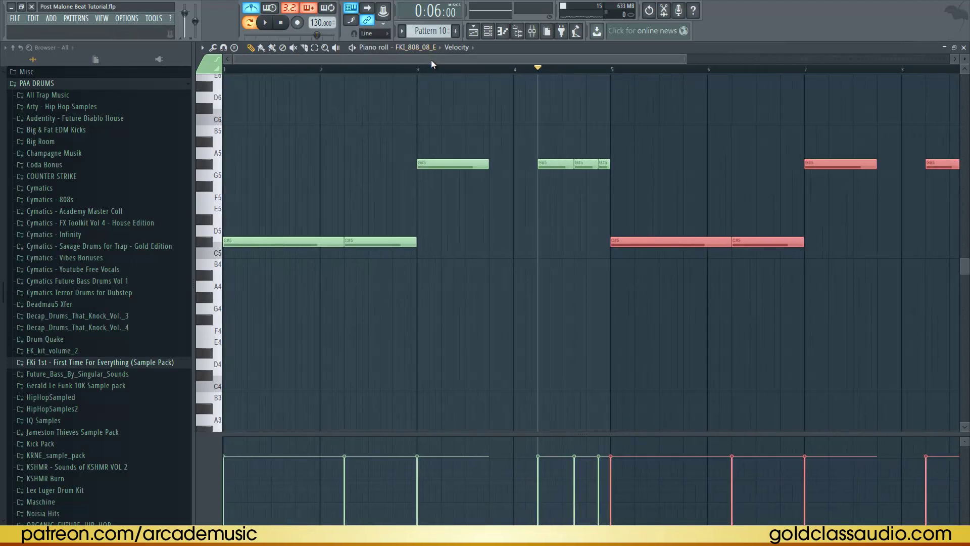
left_click_drag(431, 60, 546, 61)
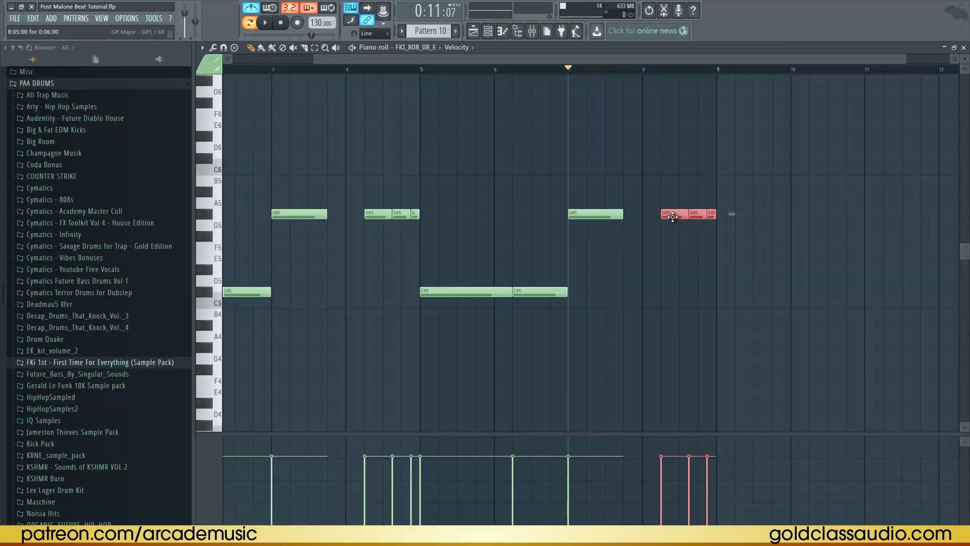
left_click_drag(672, 213, 671, 134)
left_click(671, 135)
key("space")
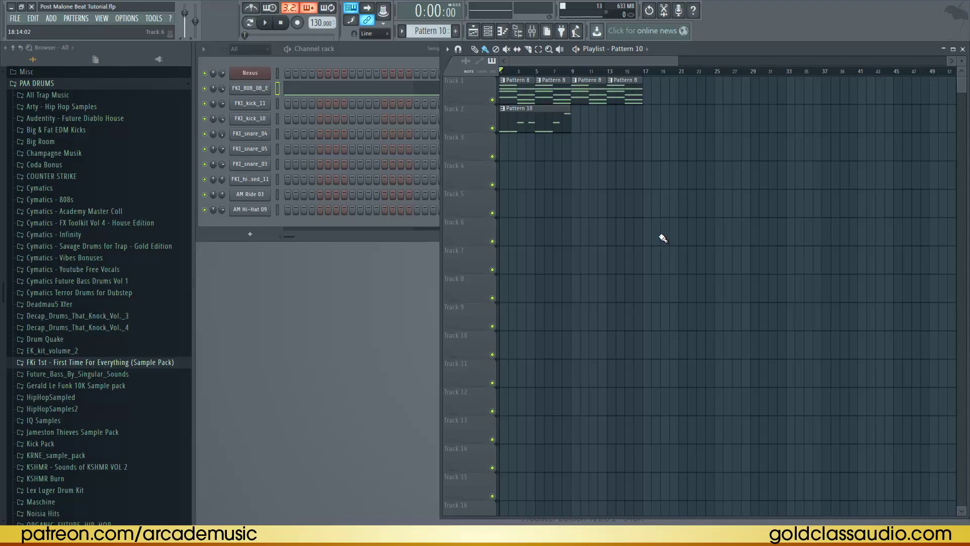
Step: Add a second Pattern 10 clip at bar 9, delete the stray Track 4 clip, and create empty Pattern 11
key("space")
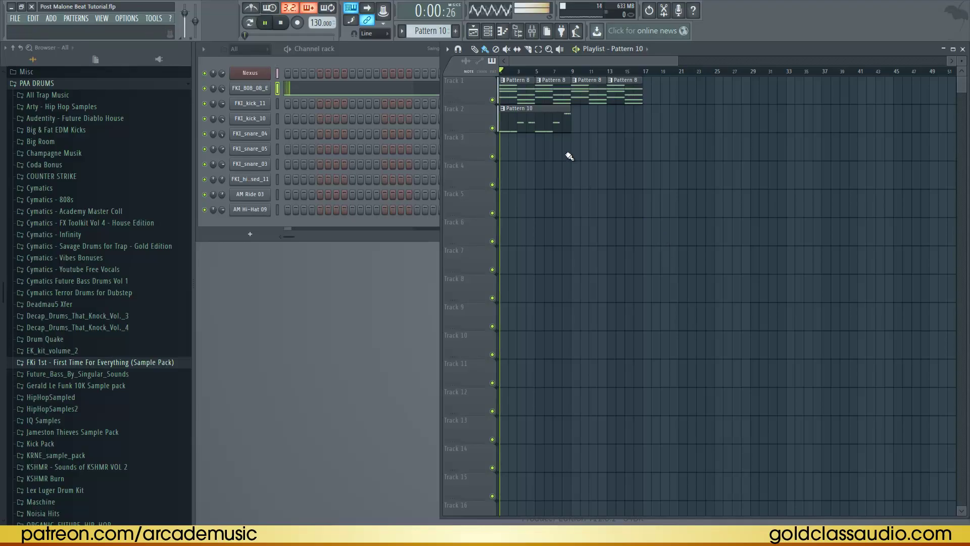
left_click(582, 133)
left_click(632, 168)
right_click(632, 168)
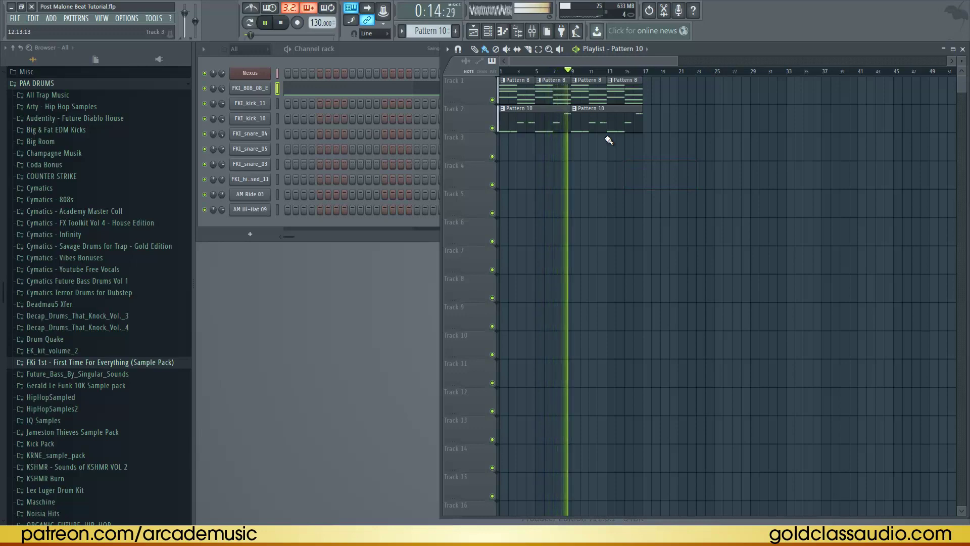
key("space")
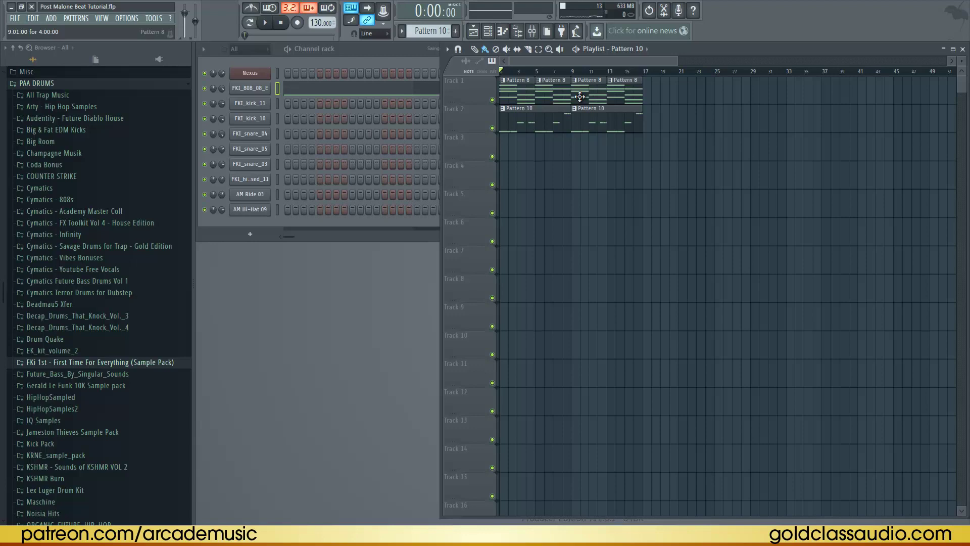
key("F4")
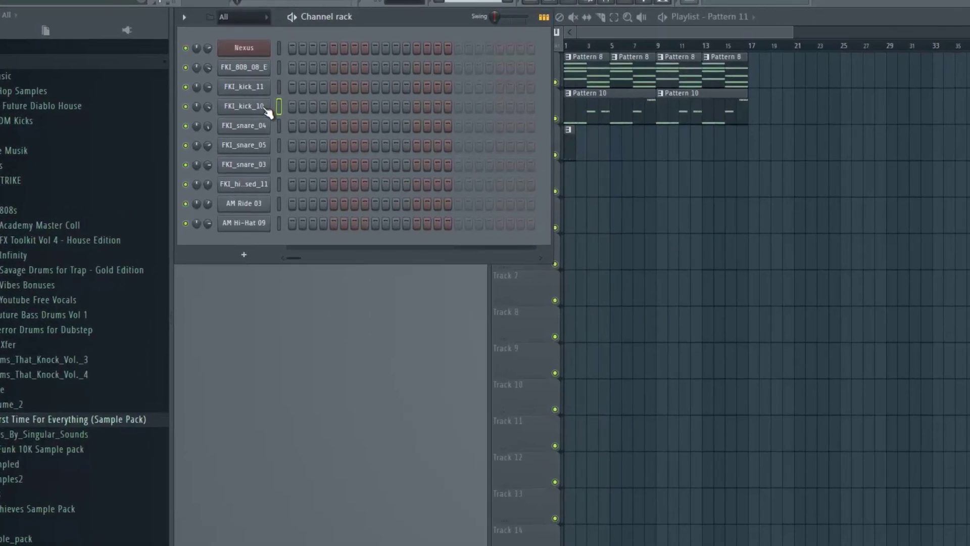
Step: Check the FKI_kick_10, FKI_snare_04 and FKI_snare_05 channel settings
left_click(266, 118)
key("Escape")
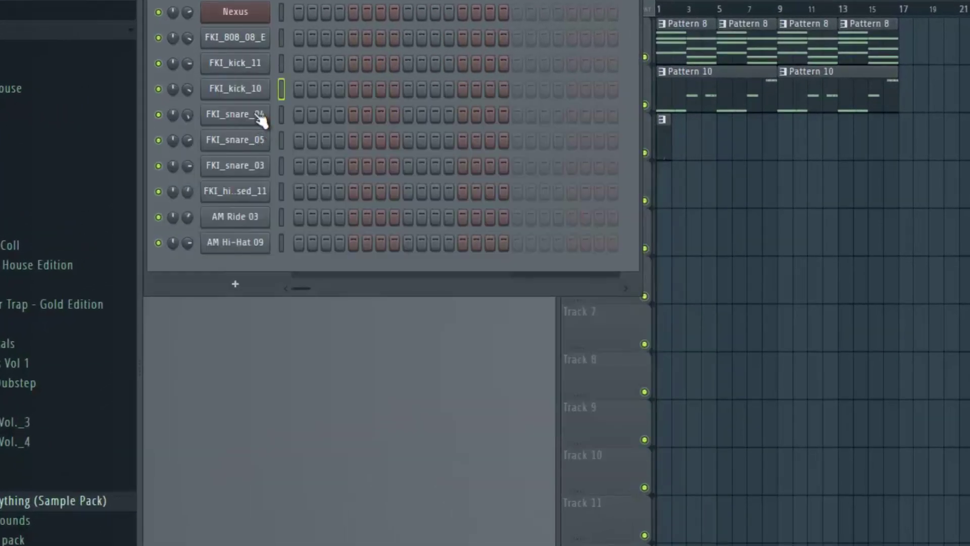
left_click(259, 117)
key("Escape")
left_click(255, 144)
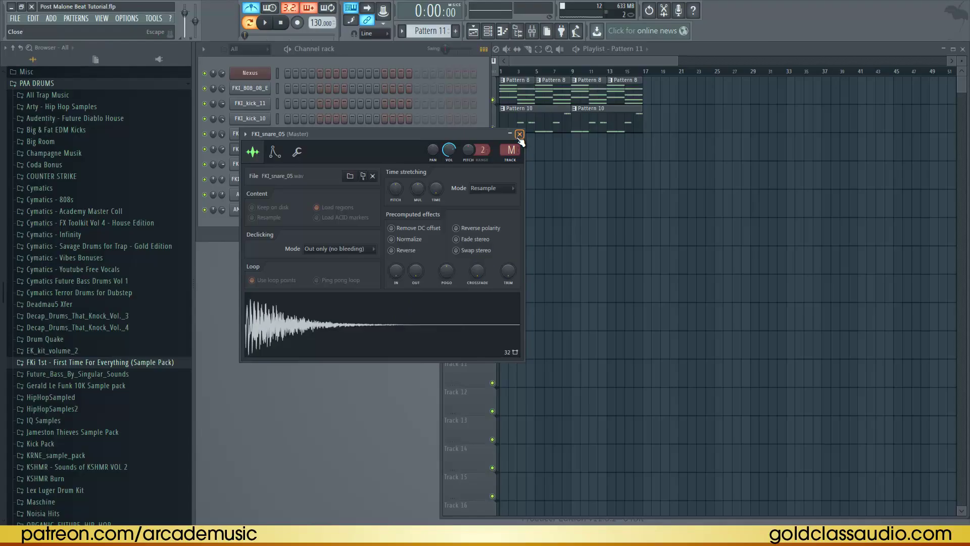
left_click(520, 134)
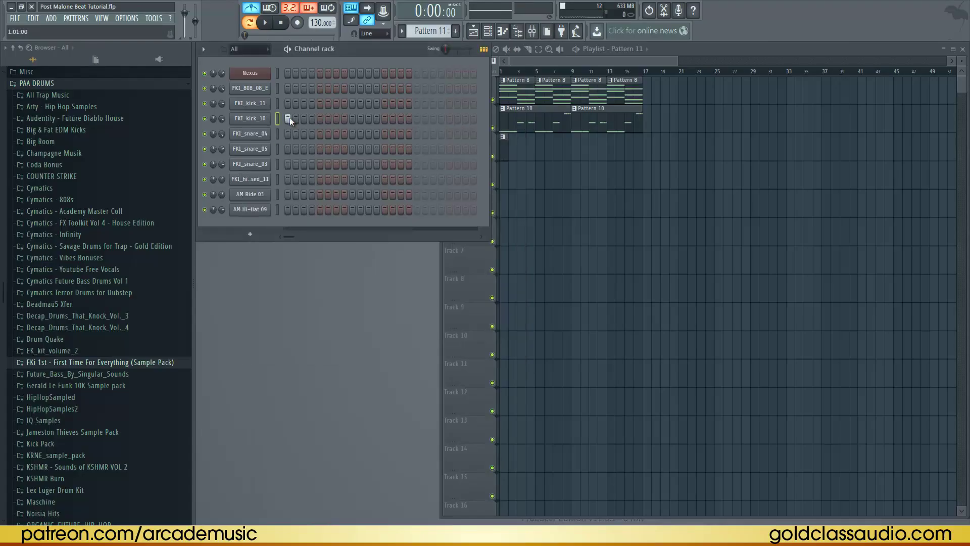
Step: Program FKI_kick_10, FKI_snare_04 and FKI_snare_05 steps in Pattern 11 while it plays back
left_click(319, 118)
key("space")
left_click(352, 133)
left_click(384, 118)
left_click(401, 148)
left_click(431, 149)
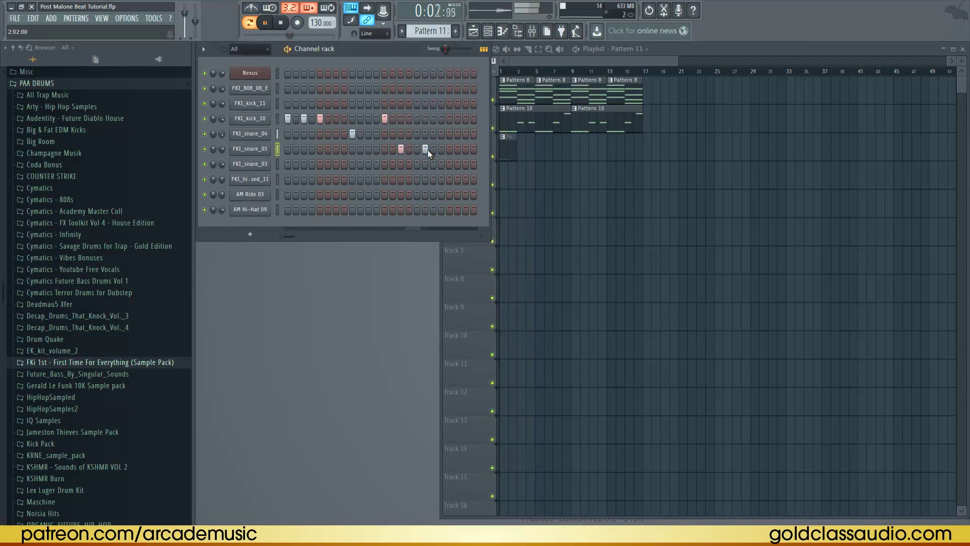
left_click(449, 119)
left_click(482, 134)
left_click(514, 118)
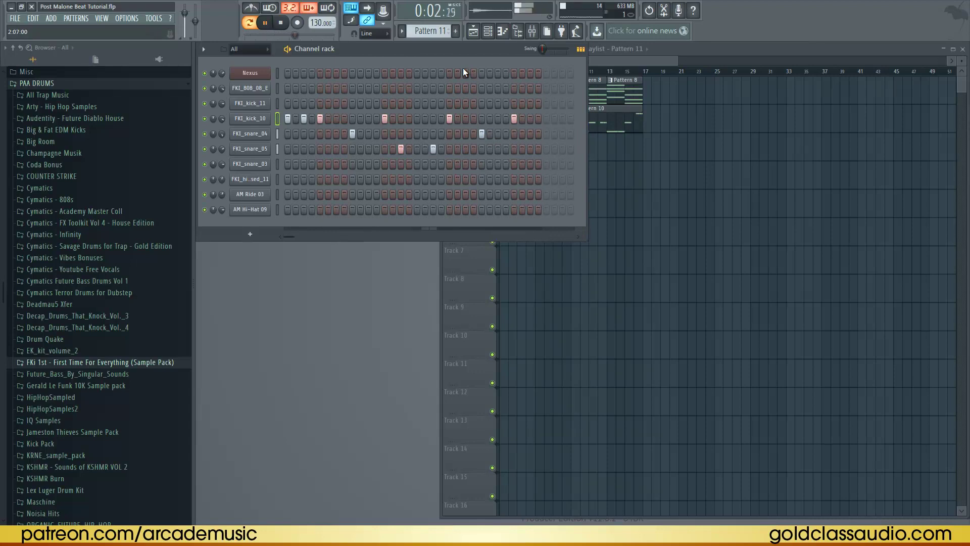
key("space")
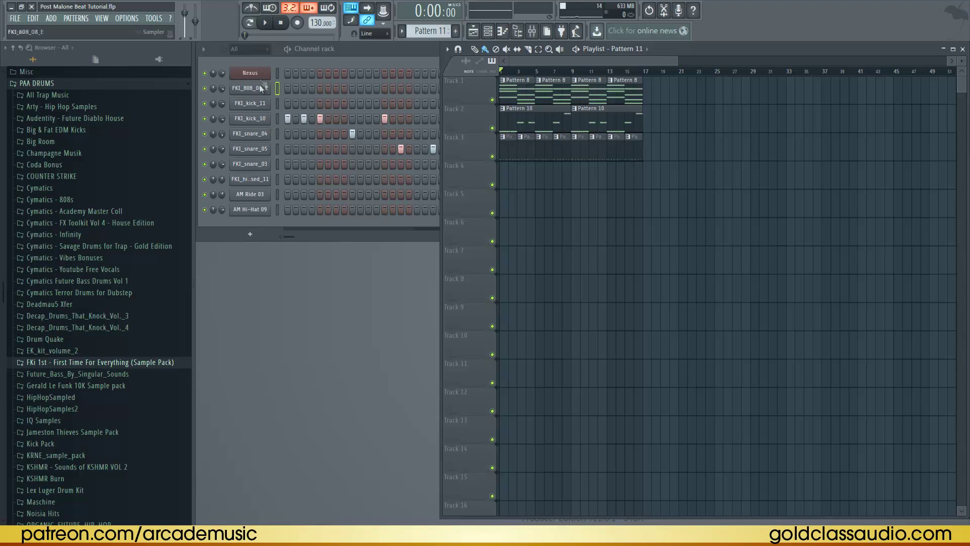
Step: Select the FKI_kick_10 channel and switch to a new empty Pattern 12
left_click(277, 118)
key("F4")
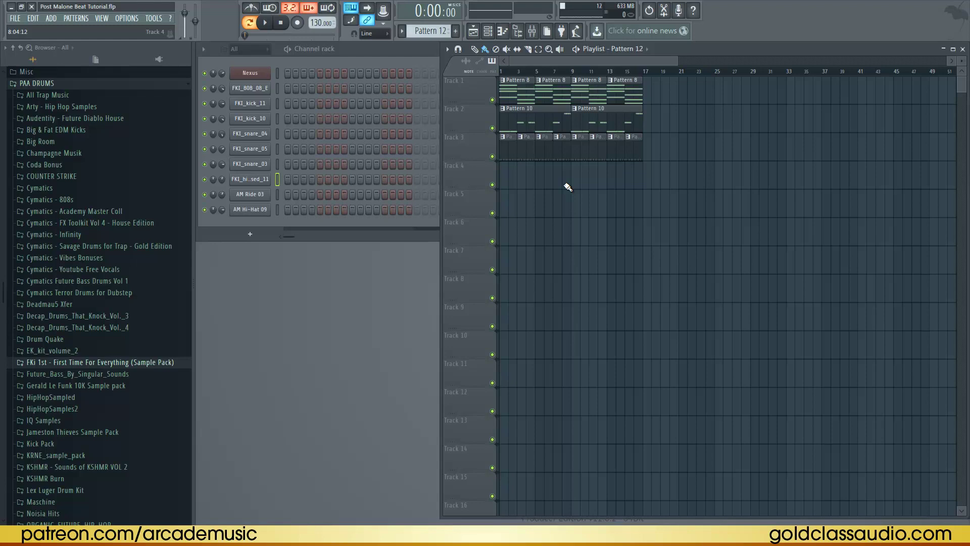
Step: In FKI_hihat_closed_11's piano roll, draw hi-hat notes on C5, A4, D5, D5, C5 and C5
left_click(263, 186)
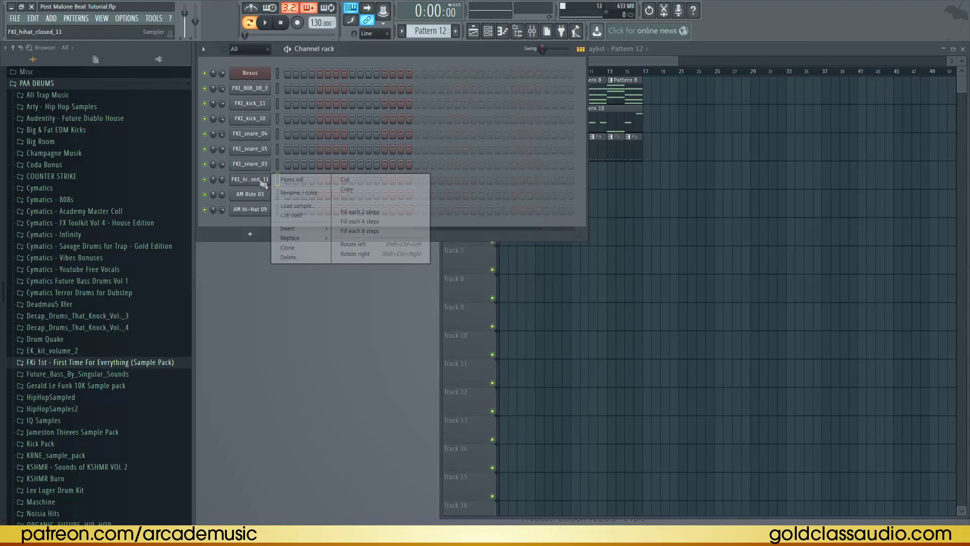
key("F7")
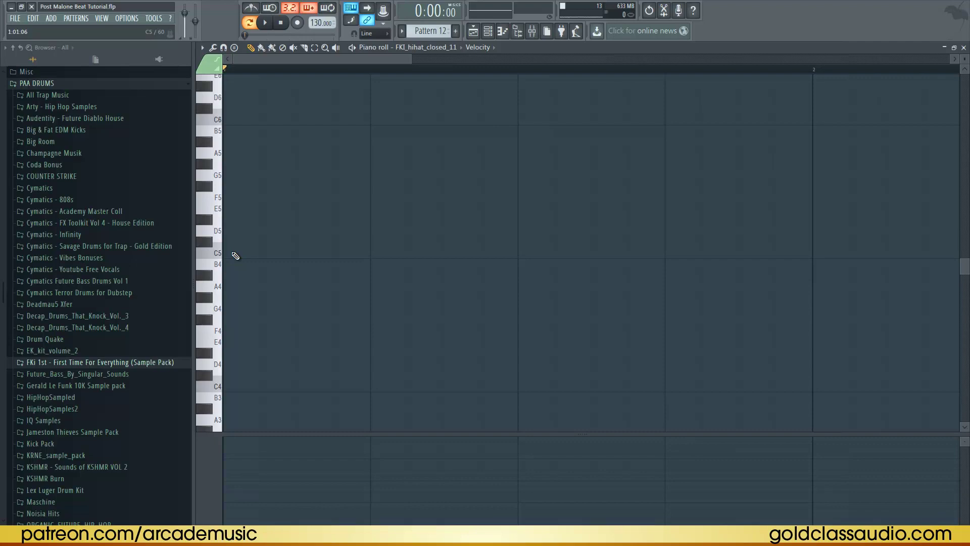
left_click(231, 254)
scroll(238, 263, "down", 2)
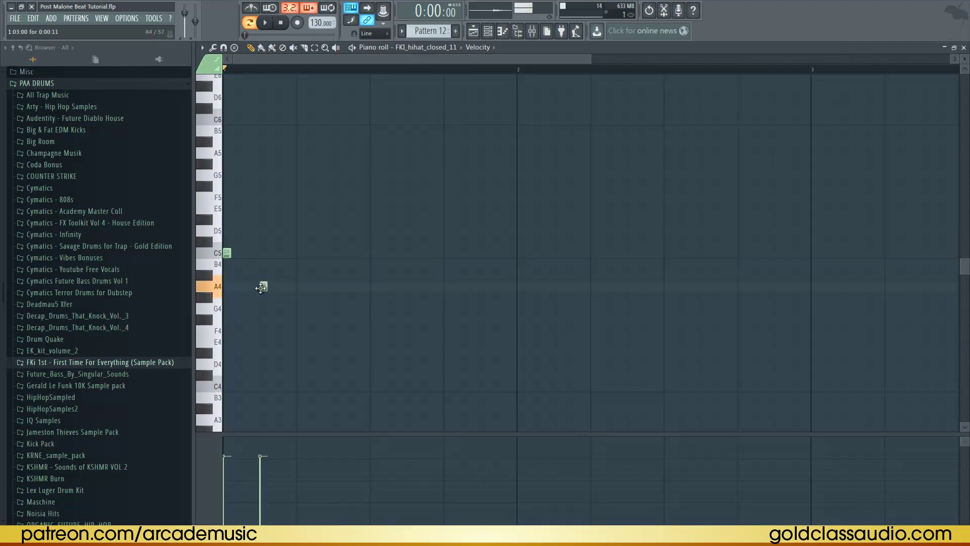
left_click(264, 286)
left_click(301, 219)
left_click(337, 219)
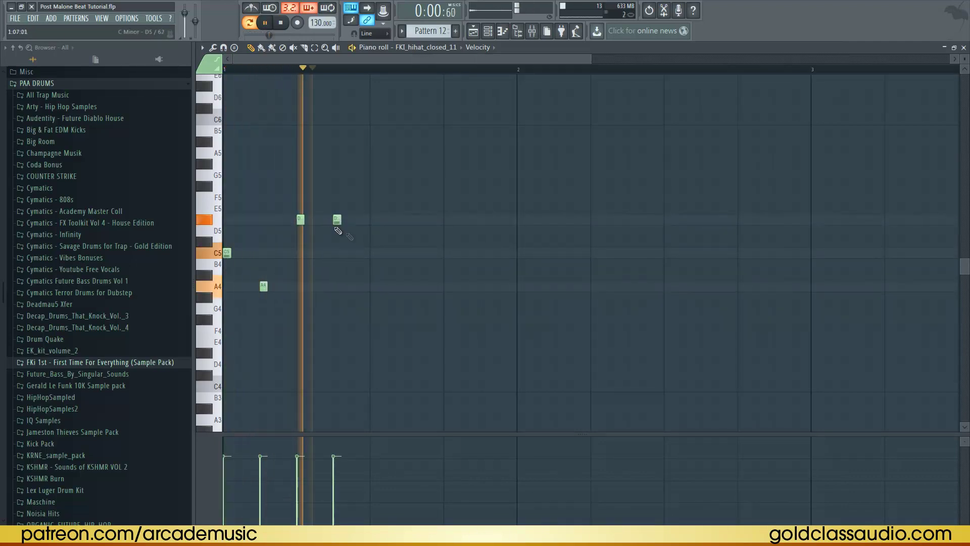
left_click(374, 253)
left_click(410, 254)
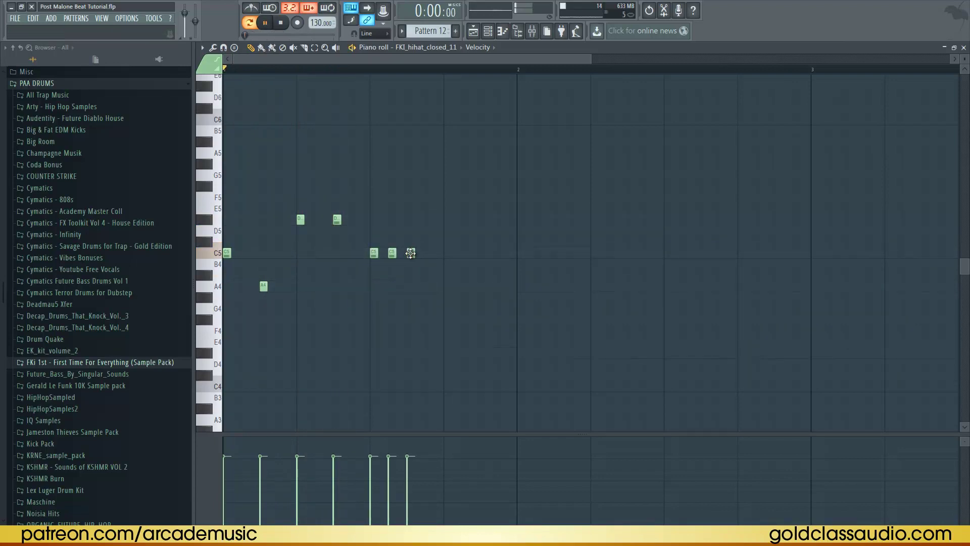
Step: Add more C5 hi-hat notes, including a three-note roll and a painted run across the bar
key("space")
key("space")
left_click(448, 252)
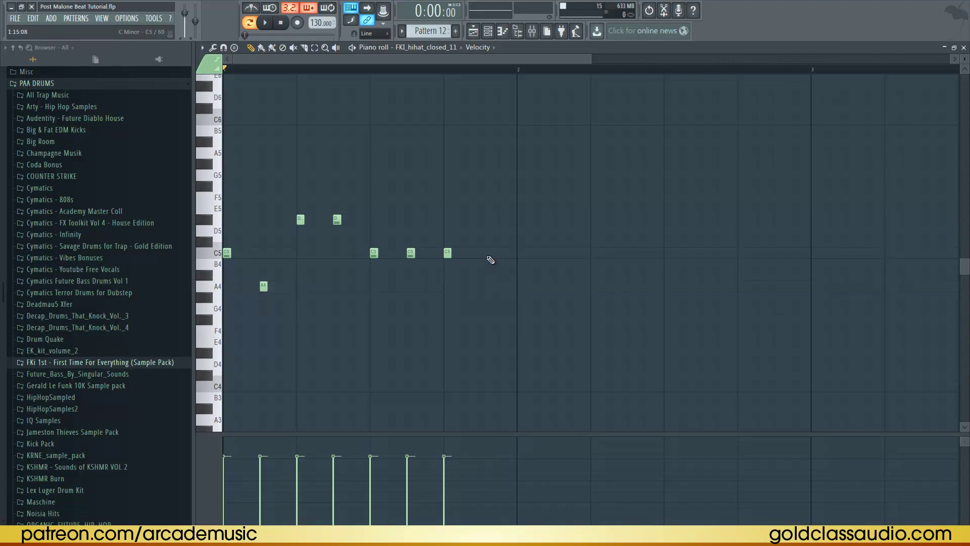
left_click(482, 253)
left_click(488, 253)
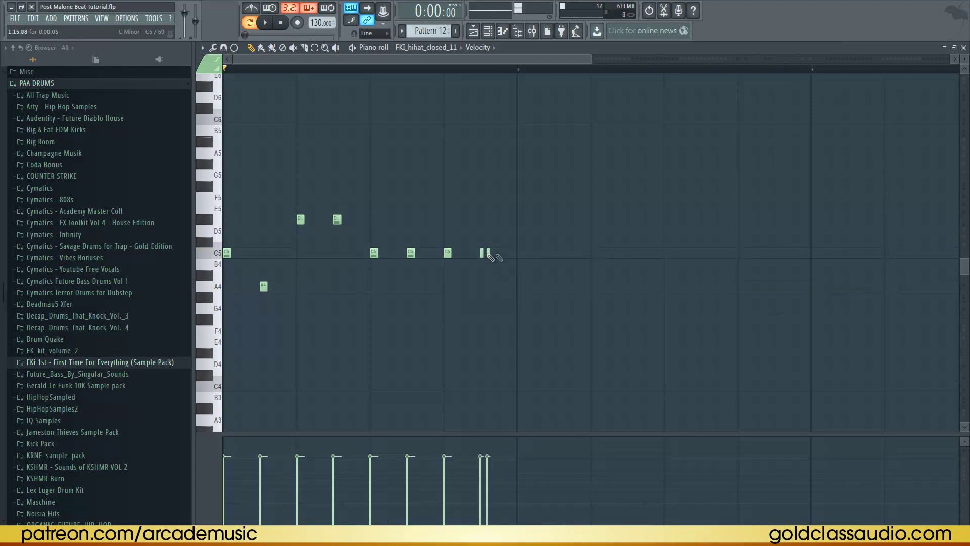
left_click(498, 253)
left_click(504, 253)
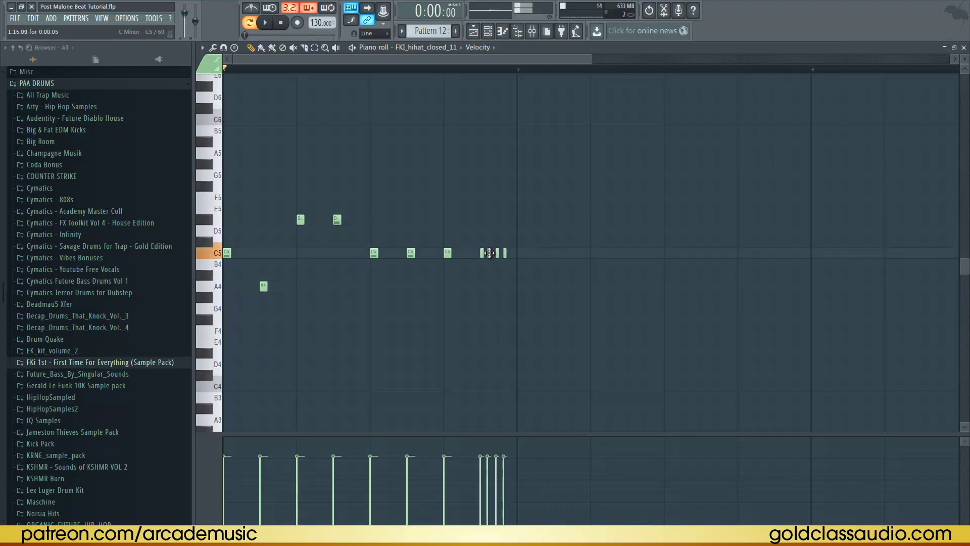
left_click(519, 253)
left_click(556, 254)
left_click(592, 253)
left_click_drag(629, 253, 923, 253)
Step: Paint a fast C5 hi-hat roll, delete a stray note, and audition the finished pattern
scroll(551, 80, "down", 3)
key("space")
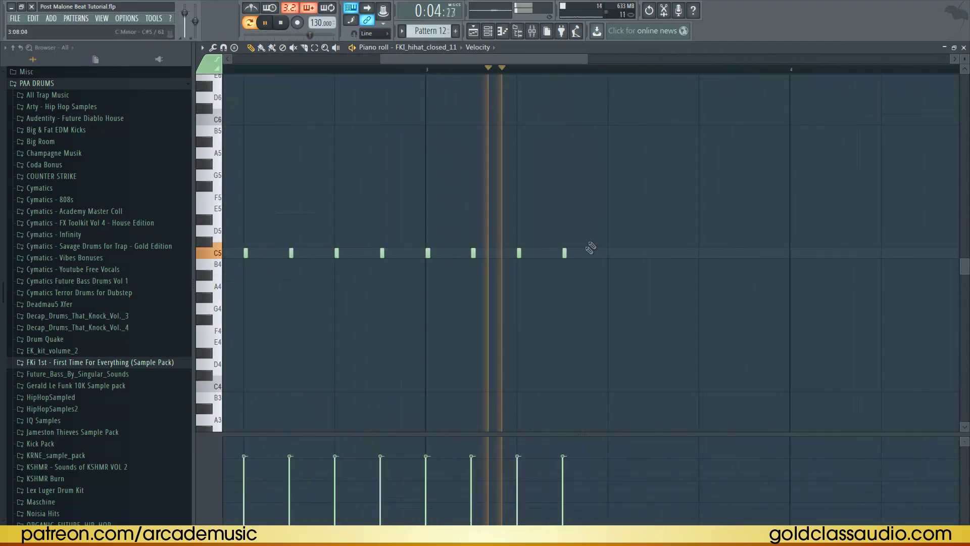
key("space")
scroll(693, 71, "up", 1)
left_click_drag(656, 253, 807, 253)
right_click(686, 255)
key("space")
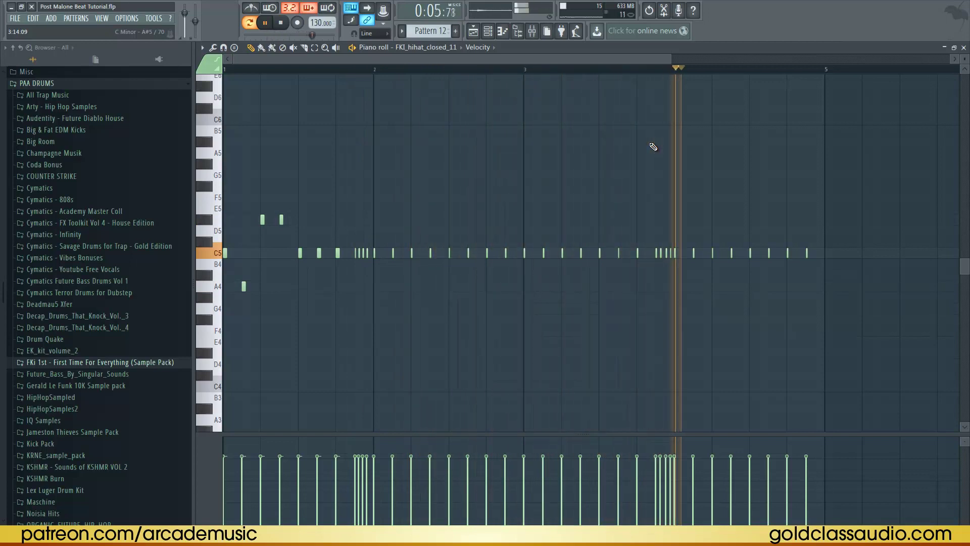
key("space")
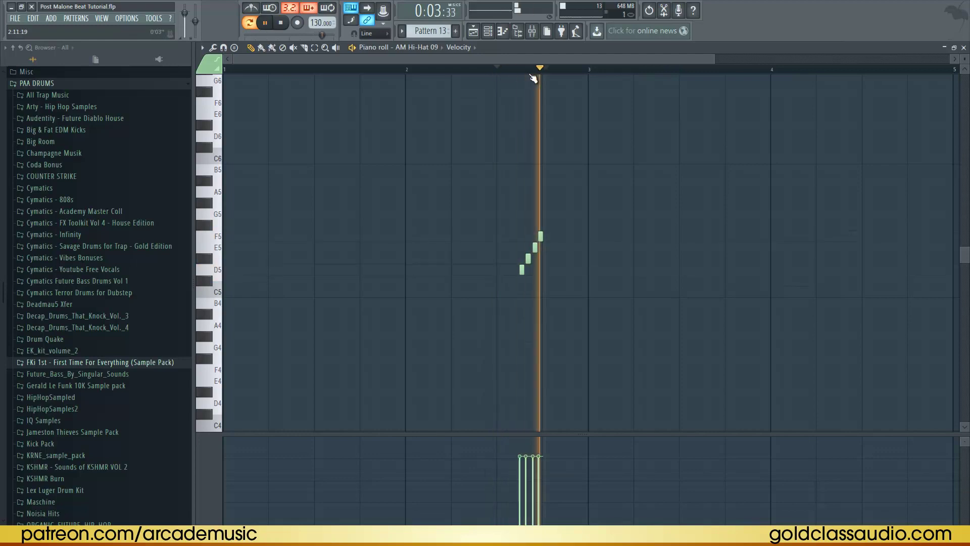
Step: Audition the AM Hi-Hat 09 pattern, then bring up the AM Ride 03 piano roll
key("space")
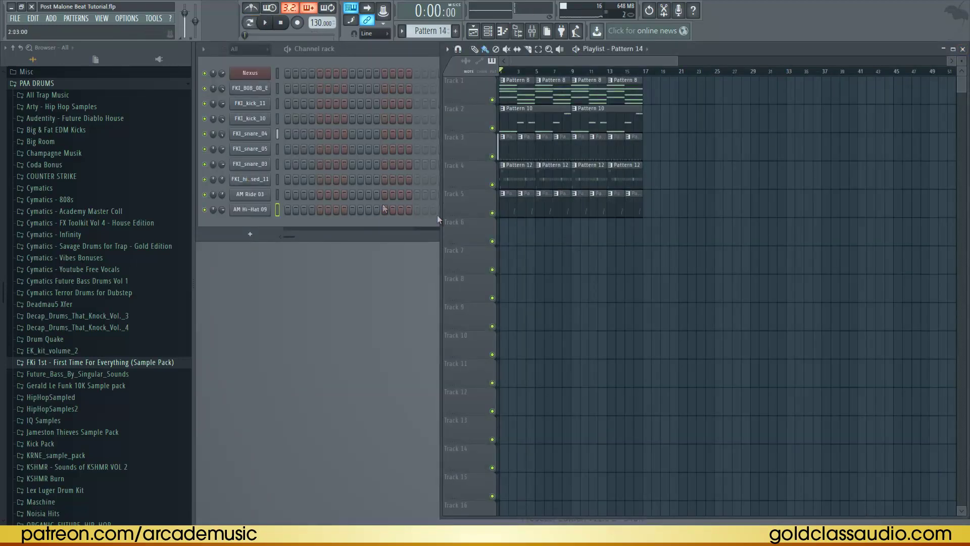
right_click(263, 195)
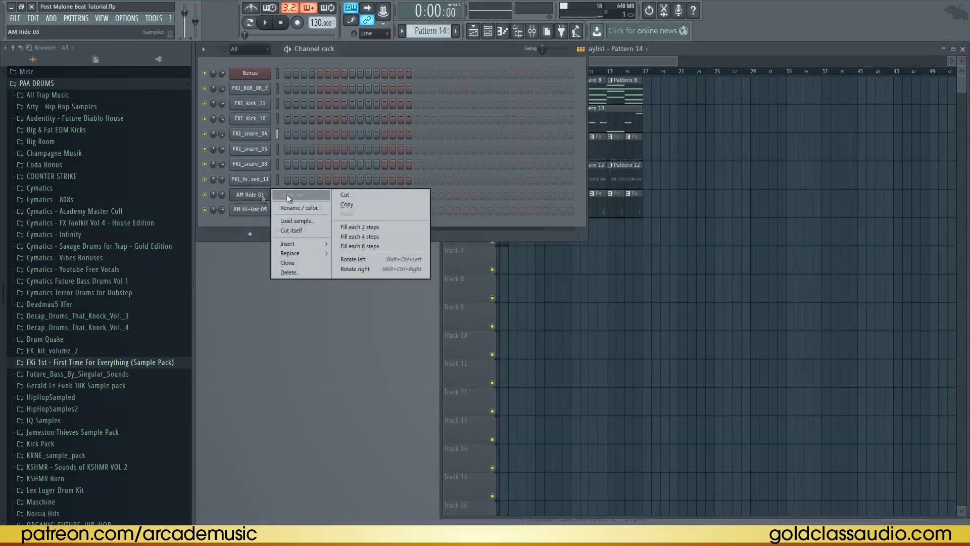
left_click(286, 194)
key("space")
scroll(344, 257, "down", 2)
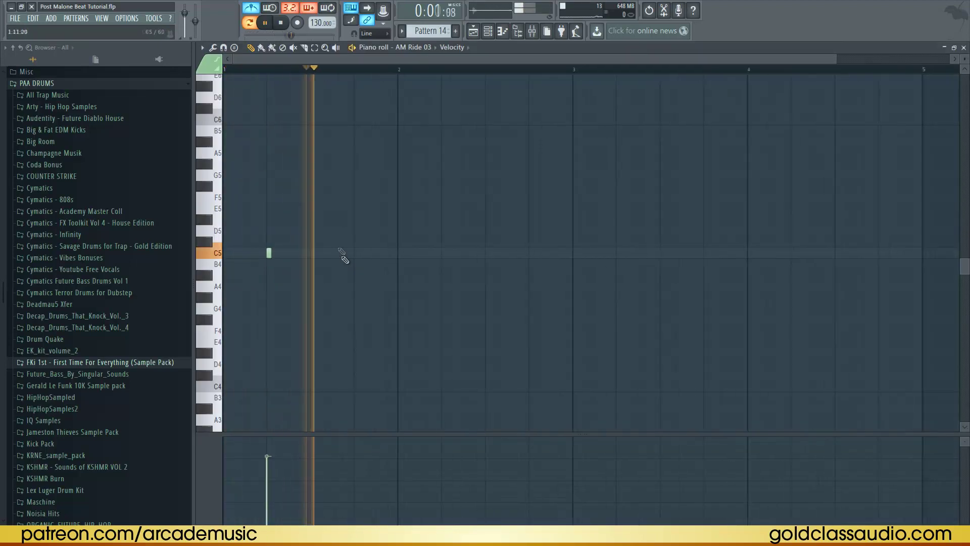
key("space")
Step: Add three more C5 ride hits and ramp their velocities down into a fade
left_click(356, 253)
left_click(444, 252)
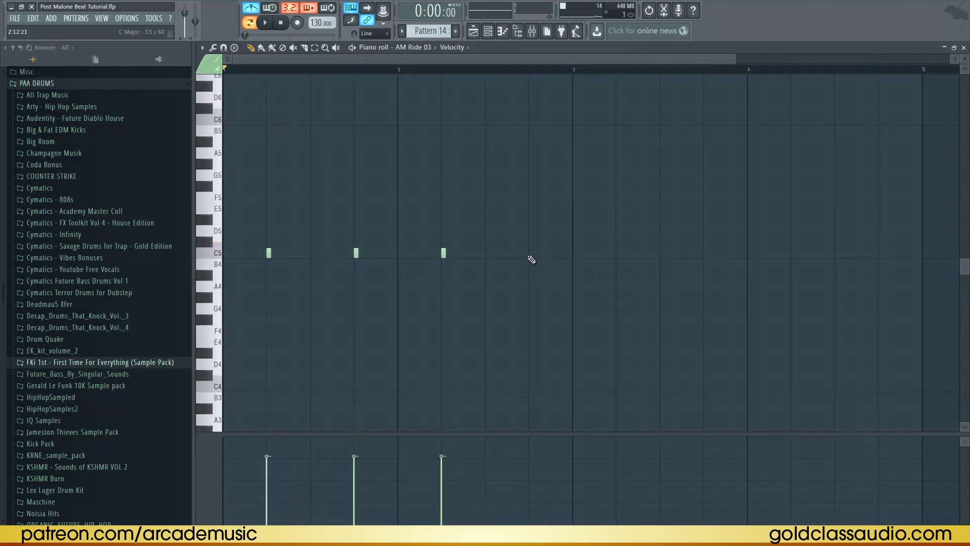
left_click(531, 253)
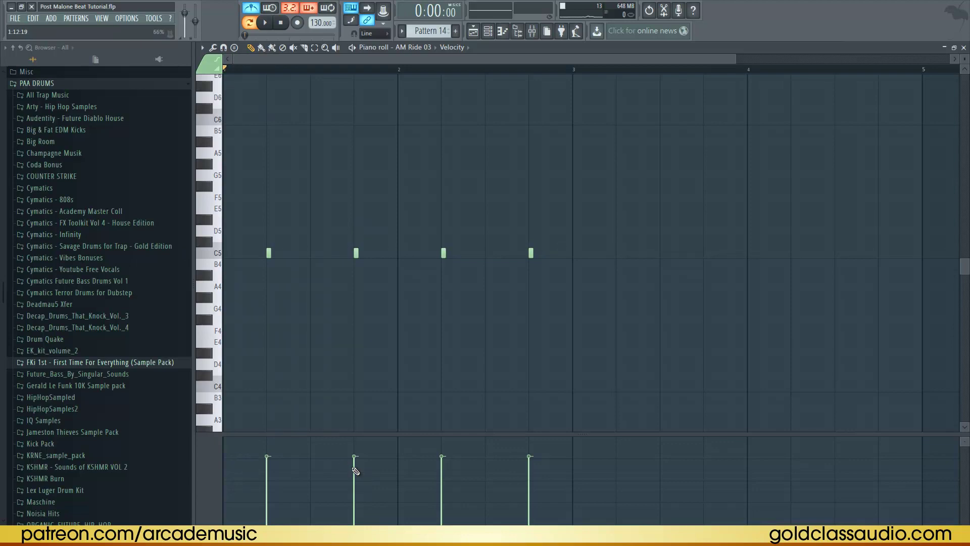
left_click_drag(357, 473, 529, 505)
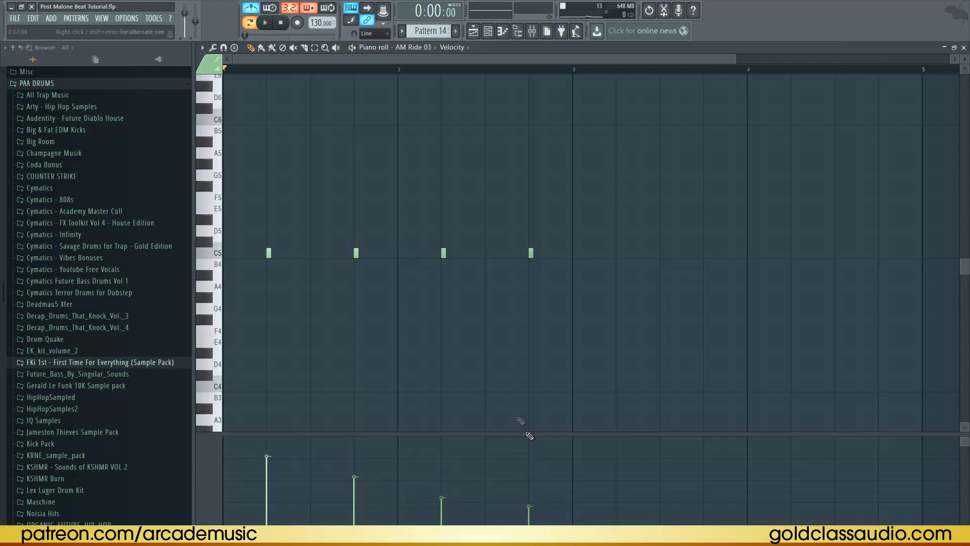
key("space")
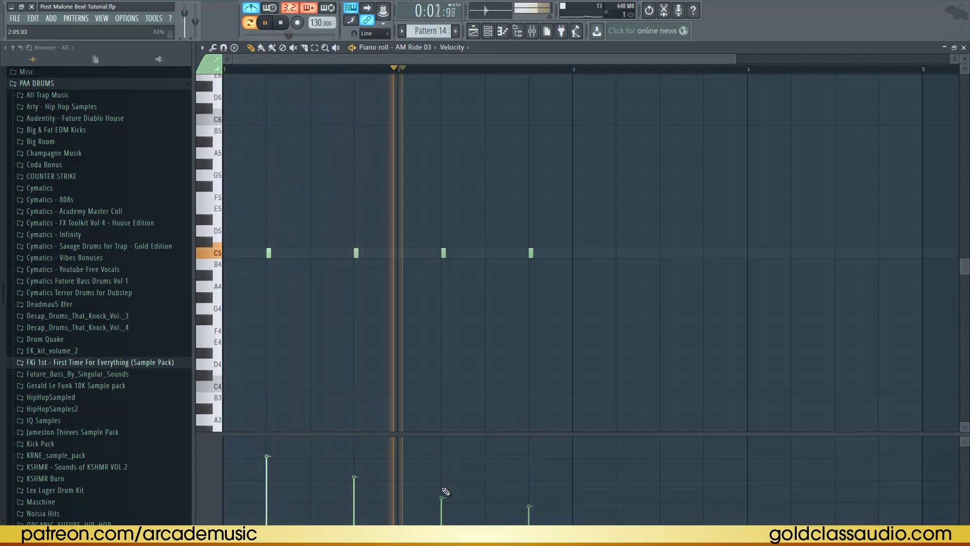
key("space")
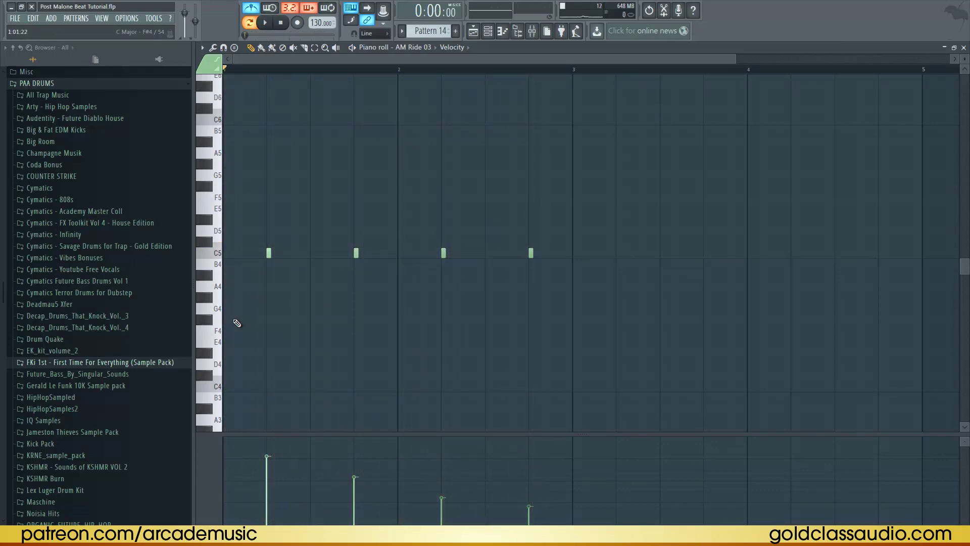
Step: Repeat the Pattern 14 ride clip along Track 6 through bar 16 and play the arrangement
left_click(963, 47)
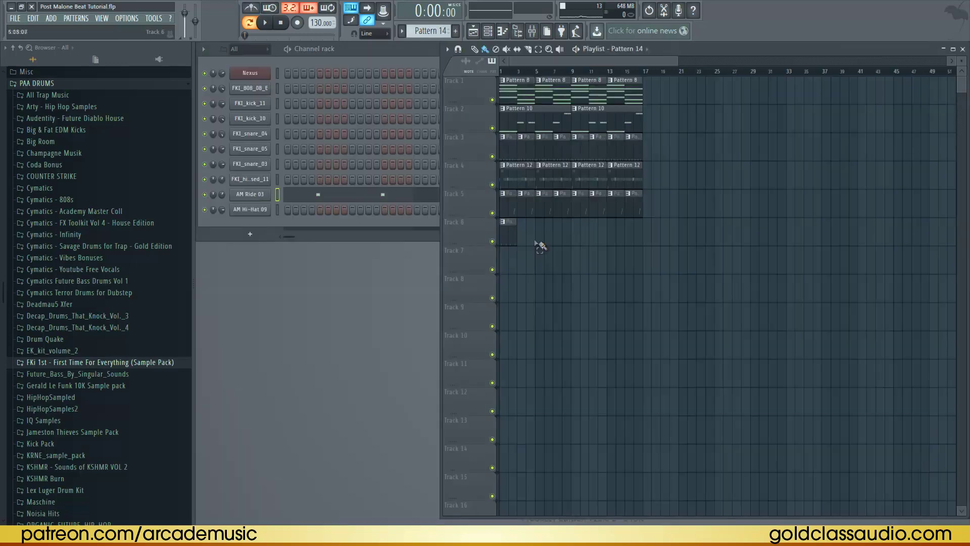
left_click_drag(503, 232, 563, 256)
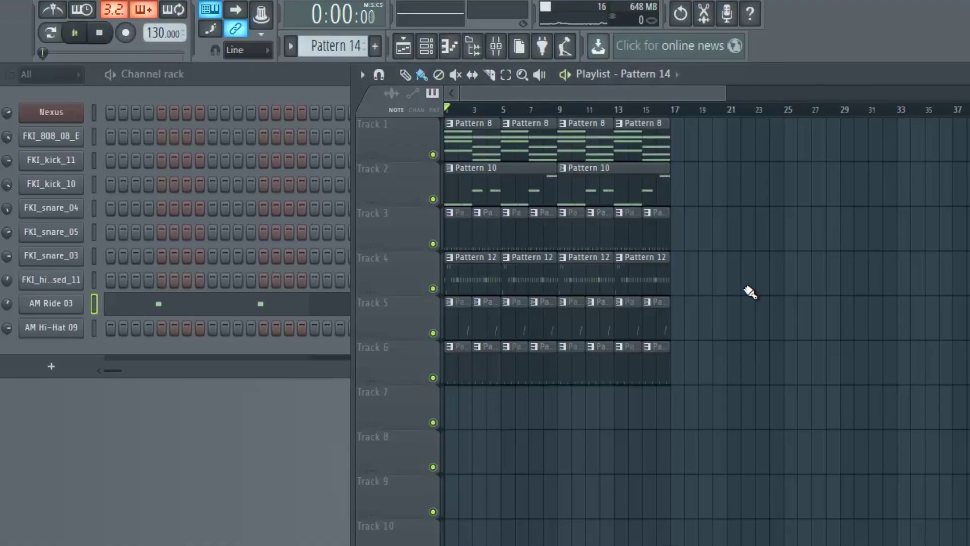
key("space")
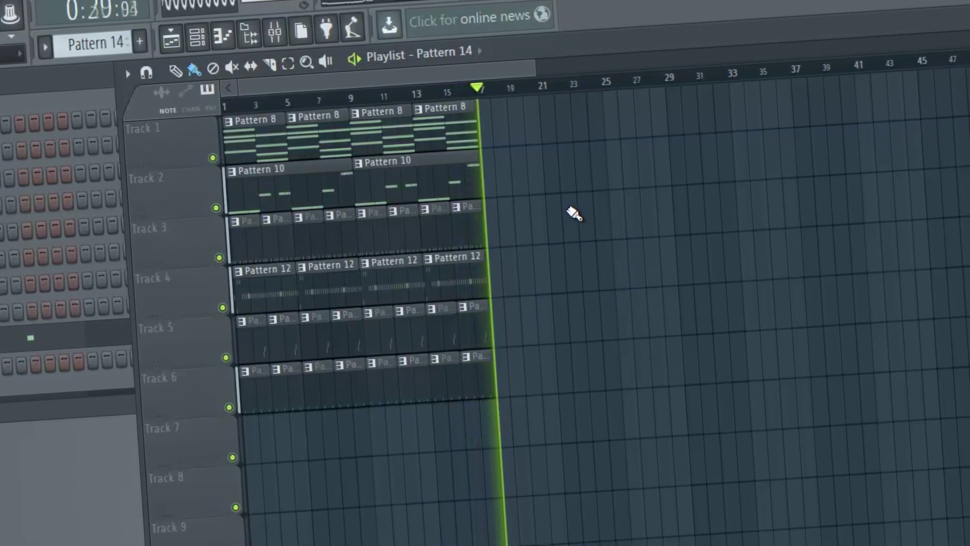
key("space")
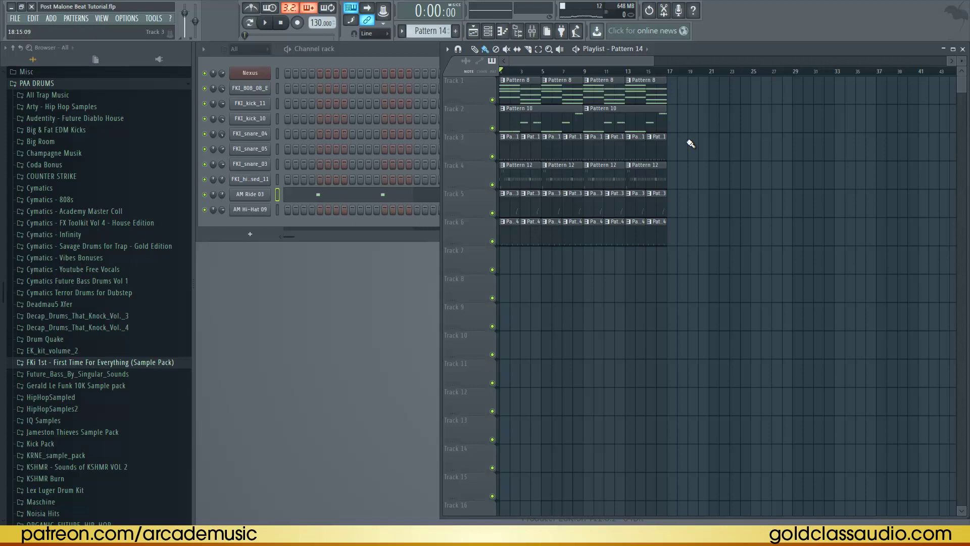